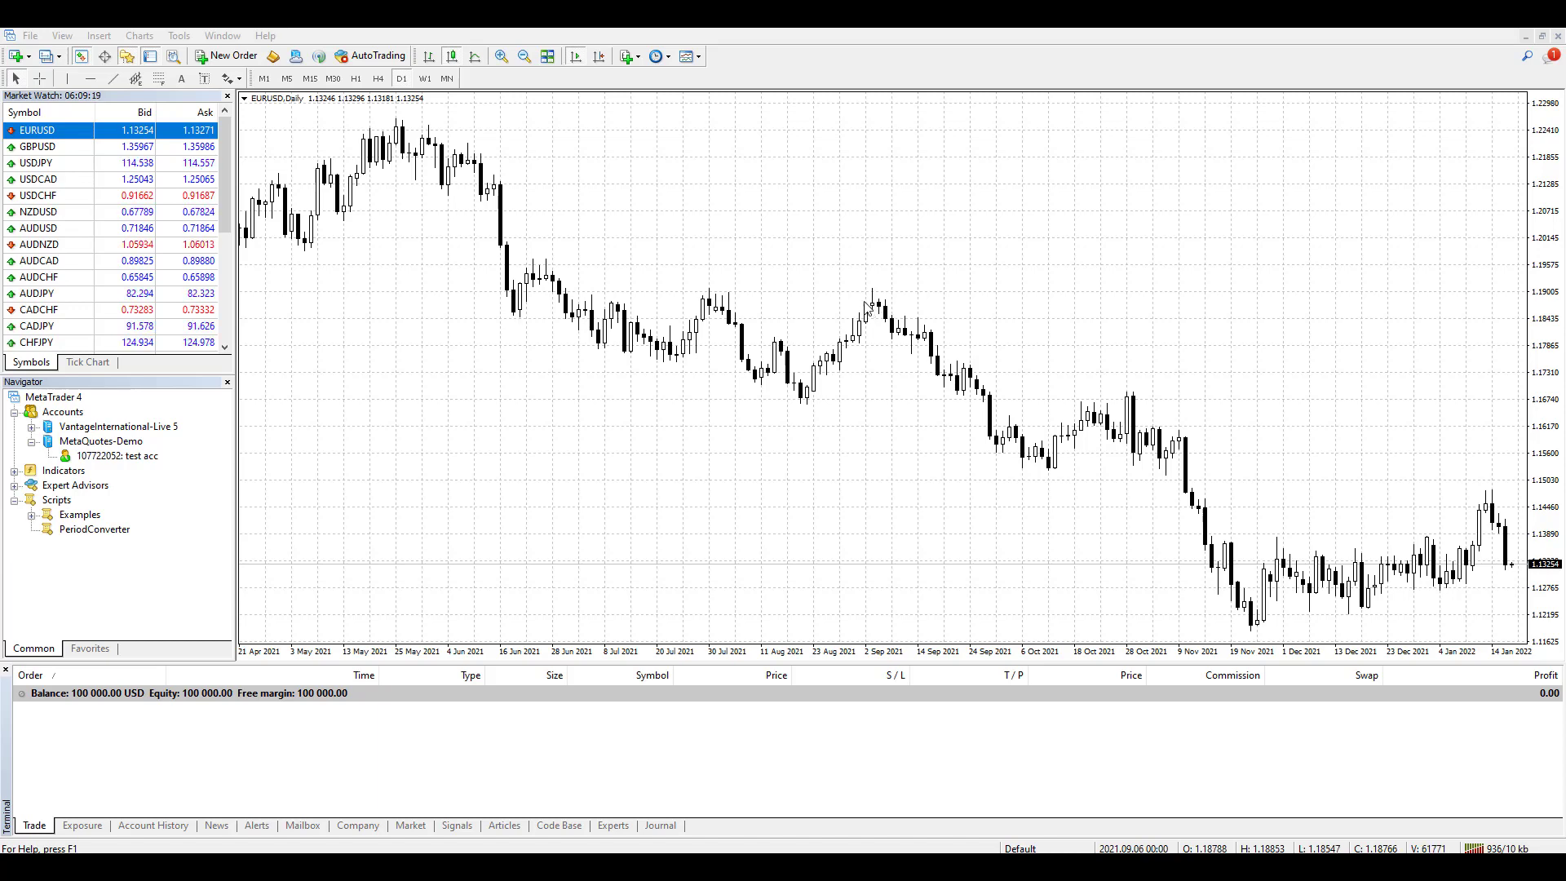
Step: Switch the EURUSD chart to the 1-hour and monthly timeframes and review the list of available timeframes
left_click(356, 78)
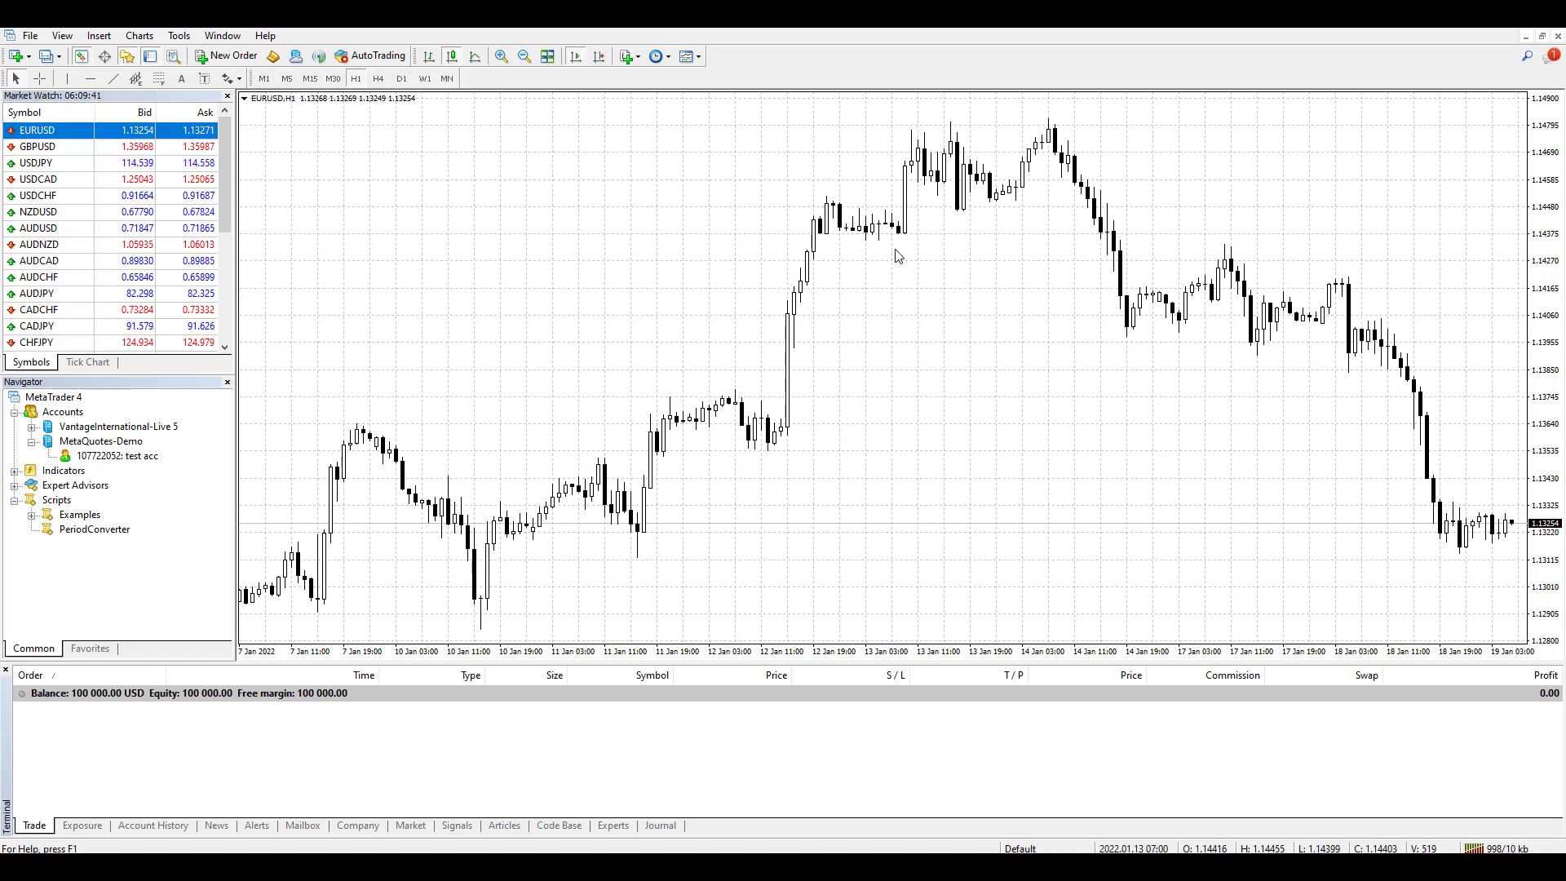
left_click(449, 80)
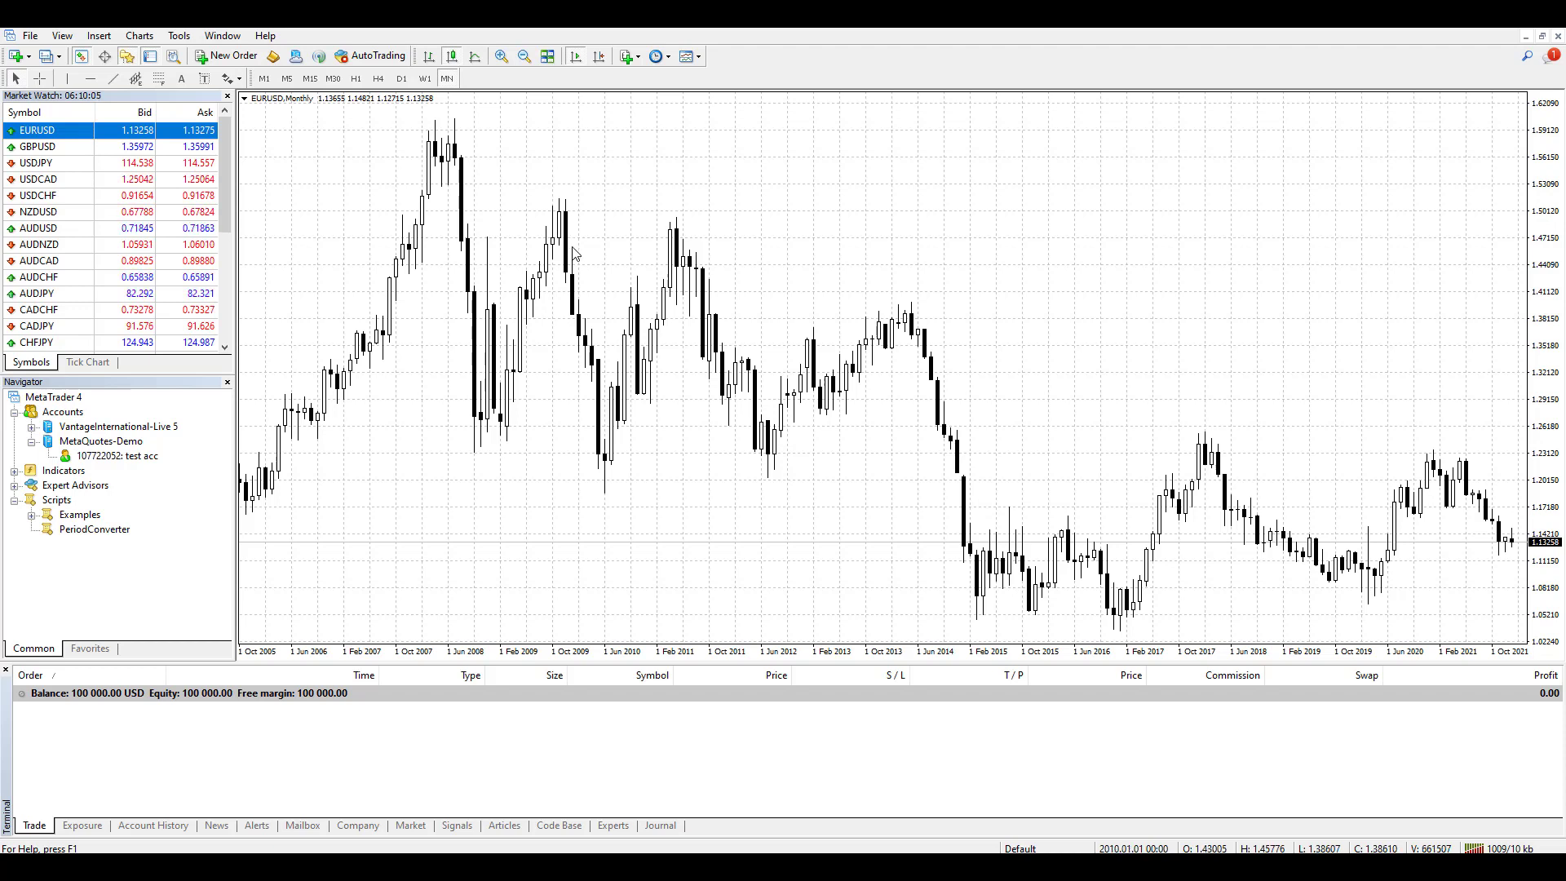
right_click(594, 145)
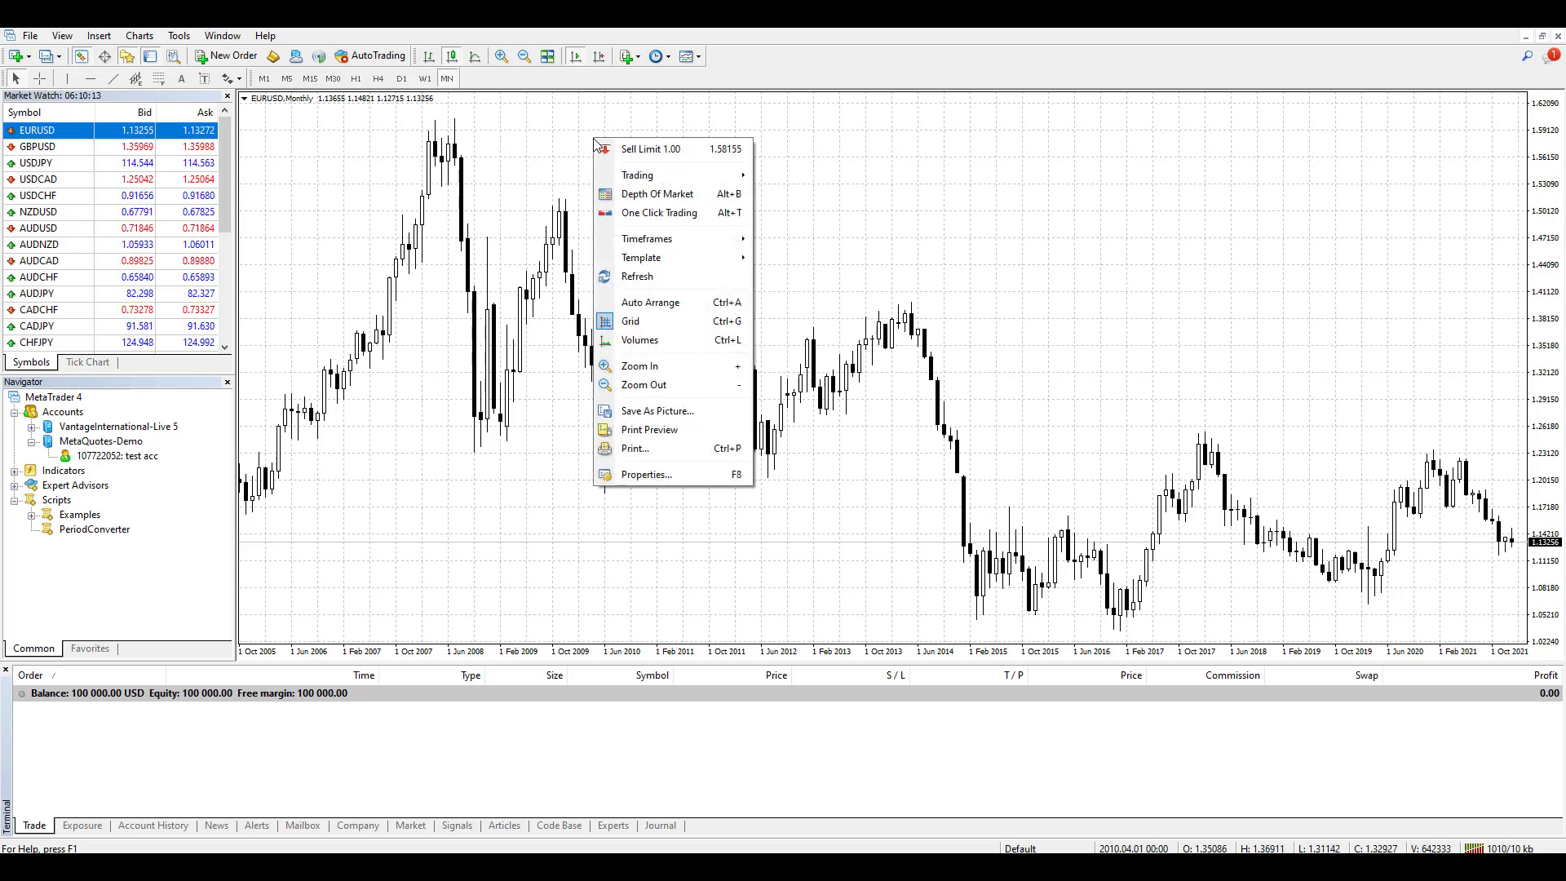
mouse_move(683, 240)
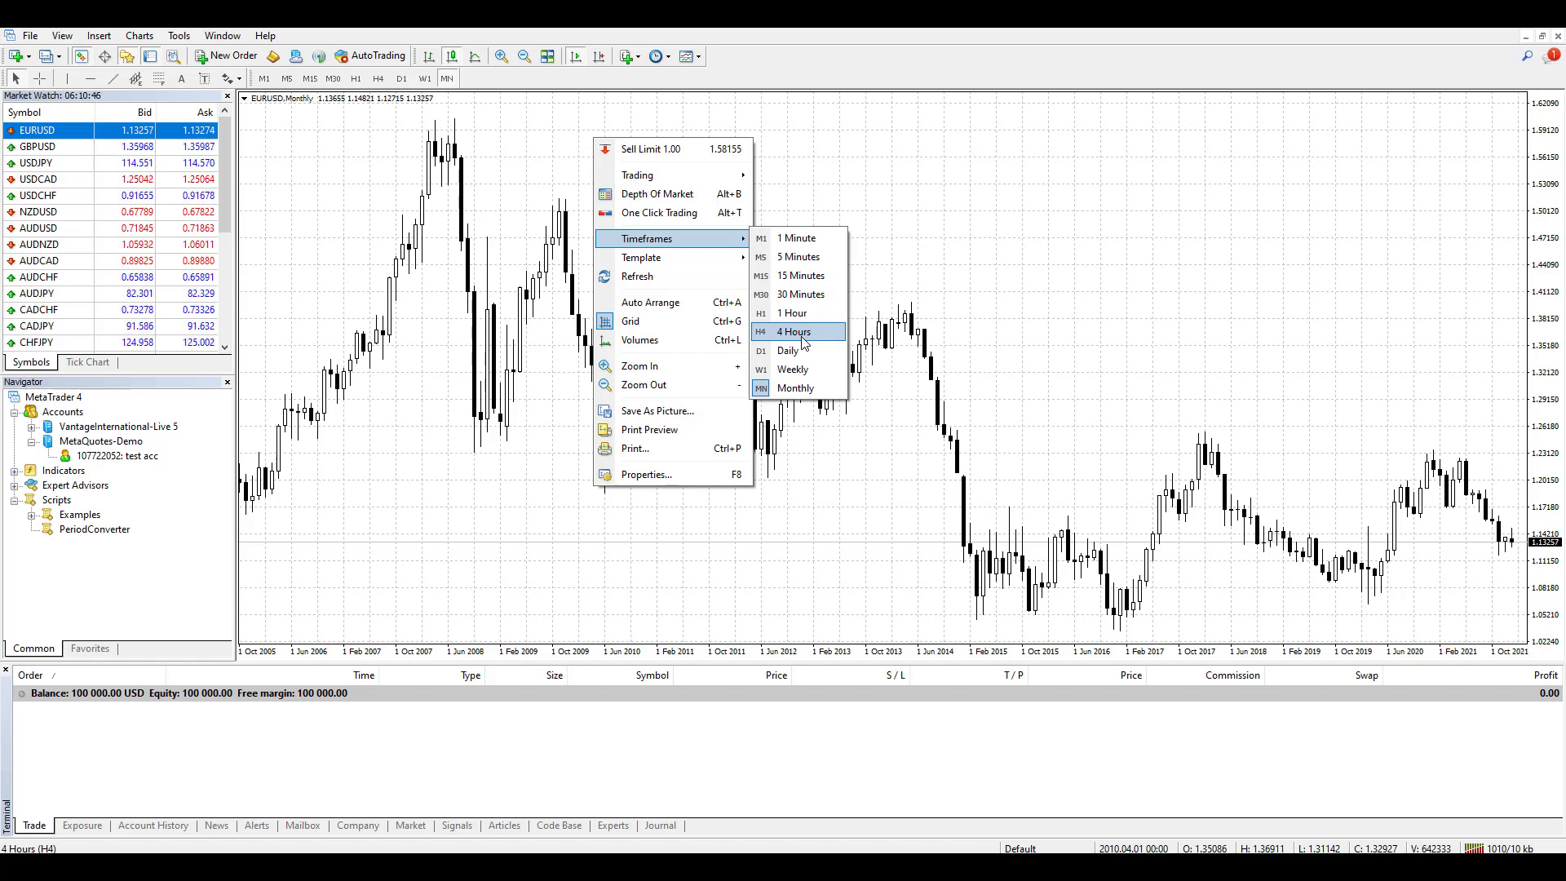
left_click(905, 202)
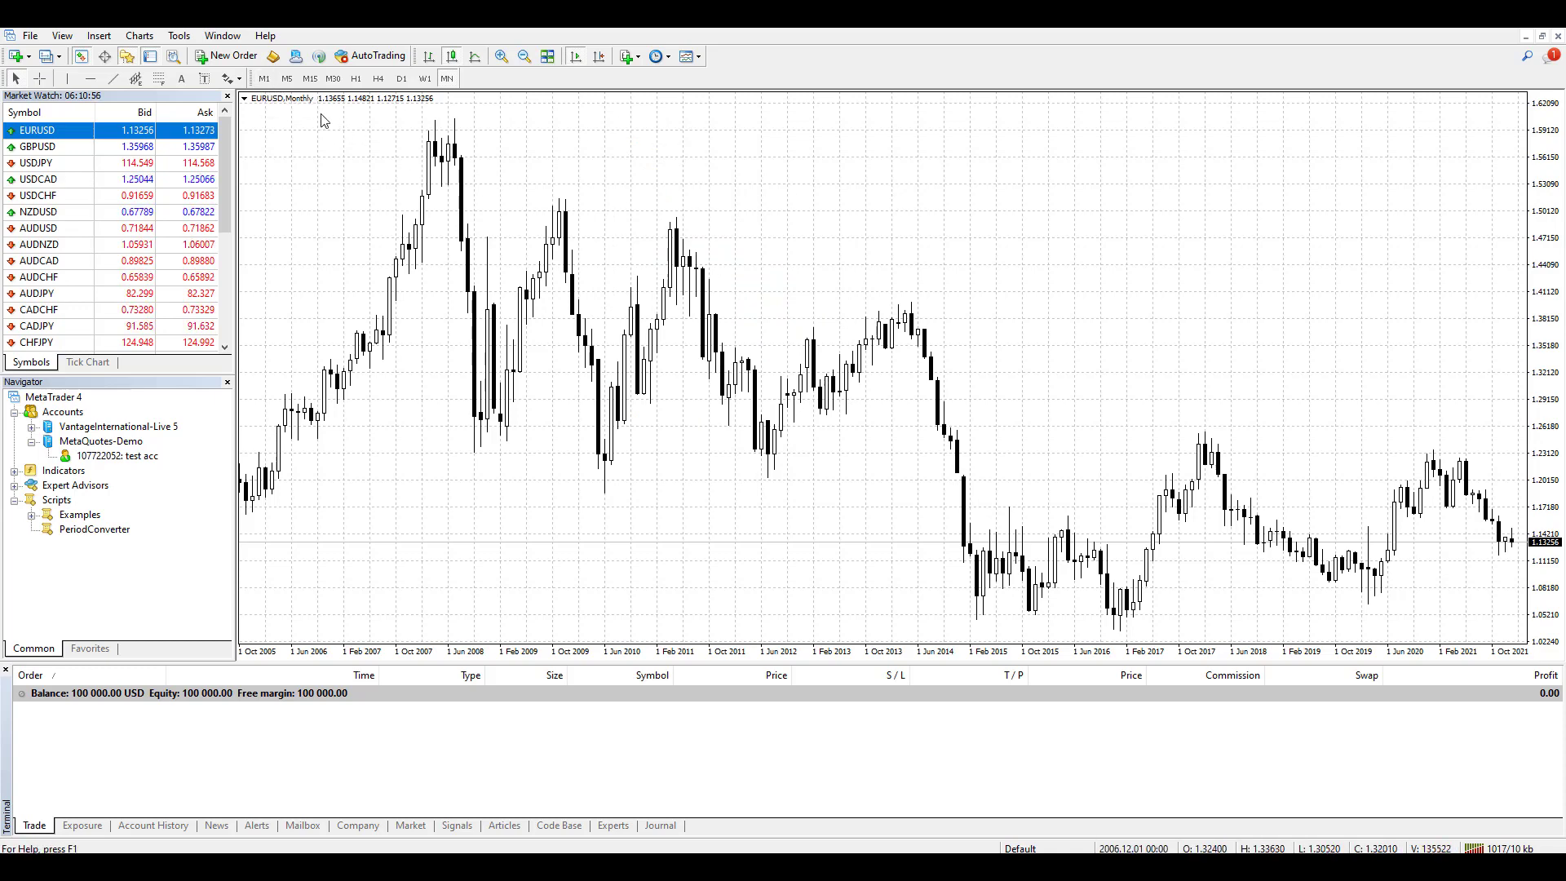
Step: Set the EURUSD chart to the 1-minute timeframe and make sure the Navigator is shown
left_click(264, 78)
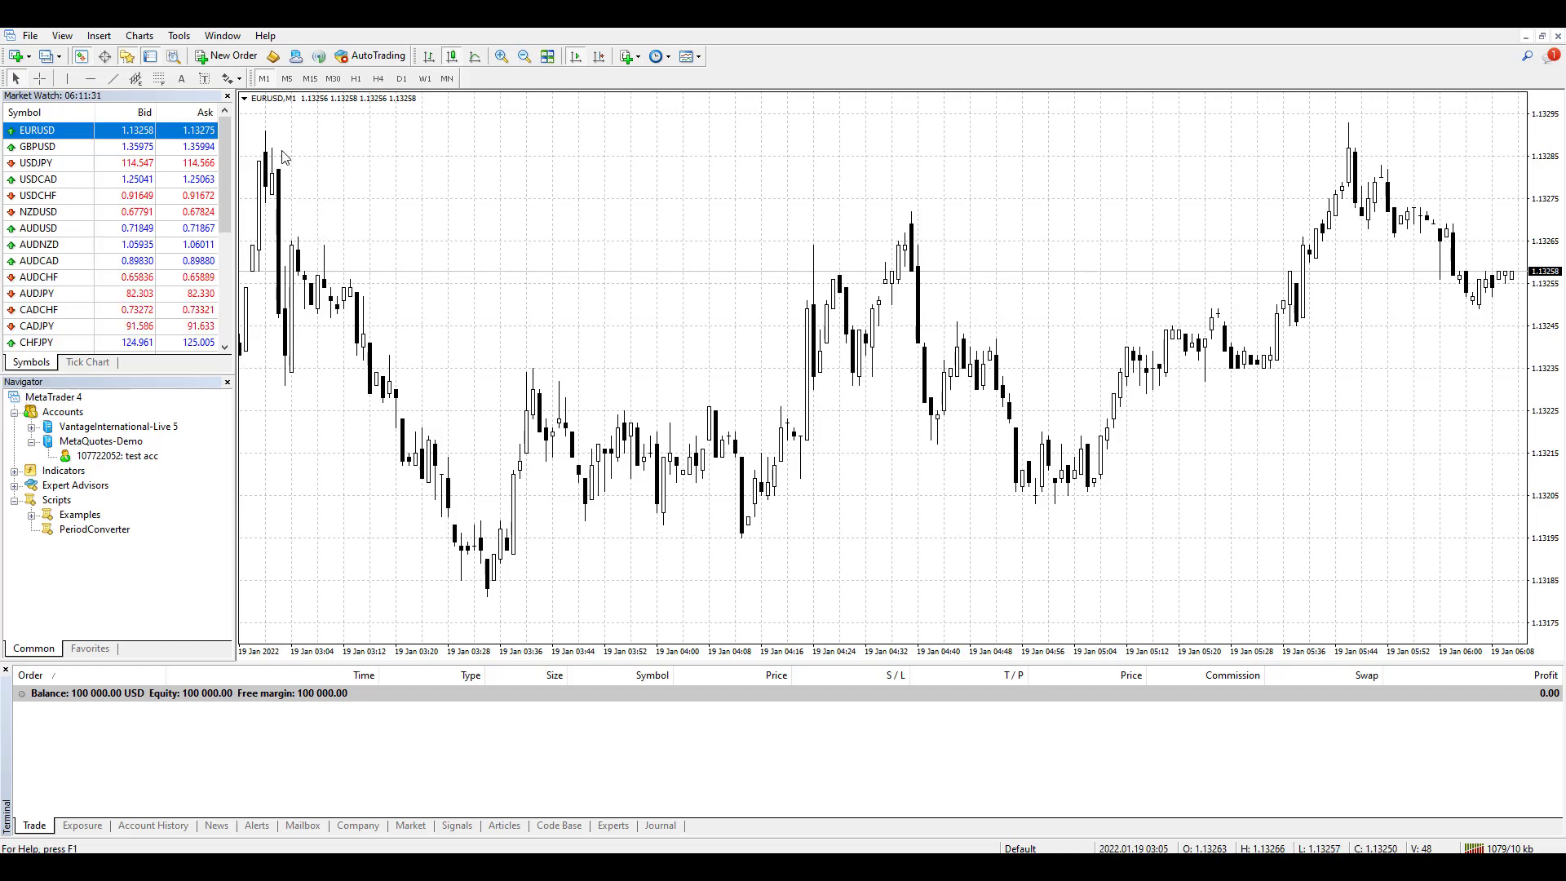
left_click(129, 59)
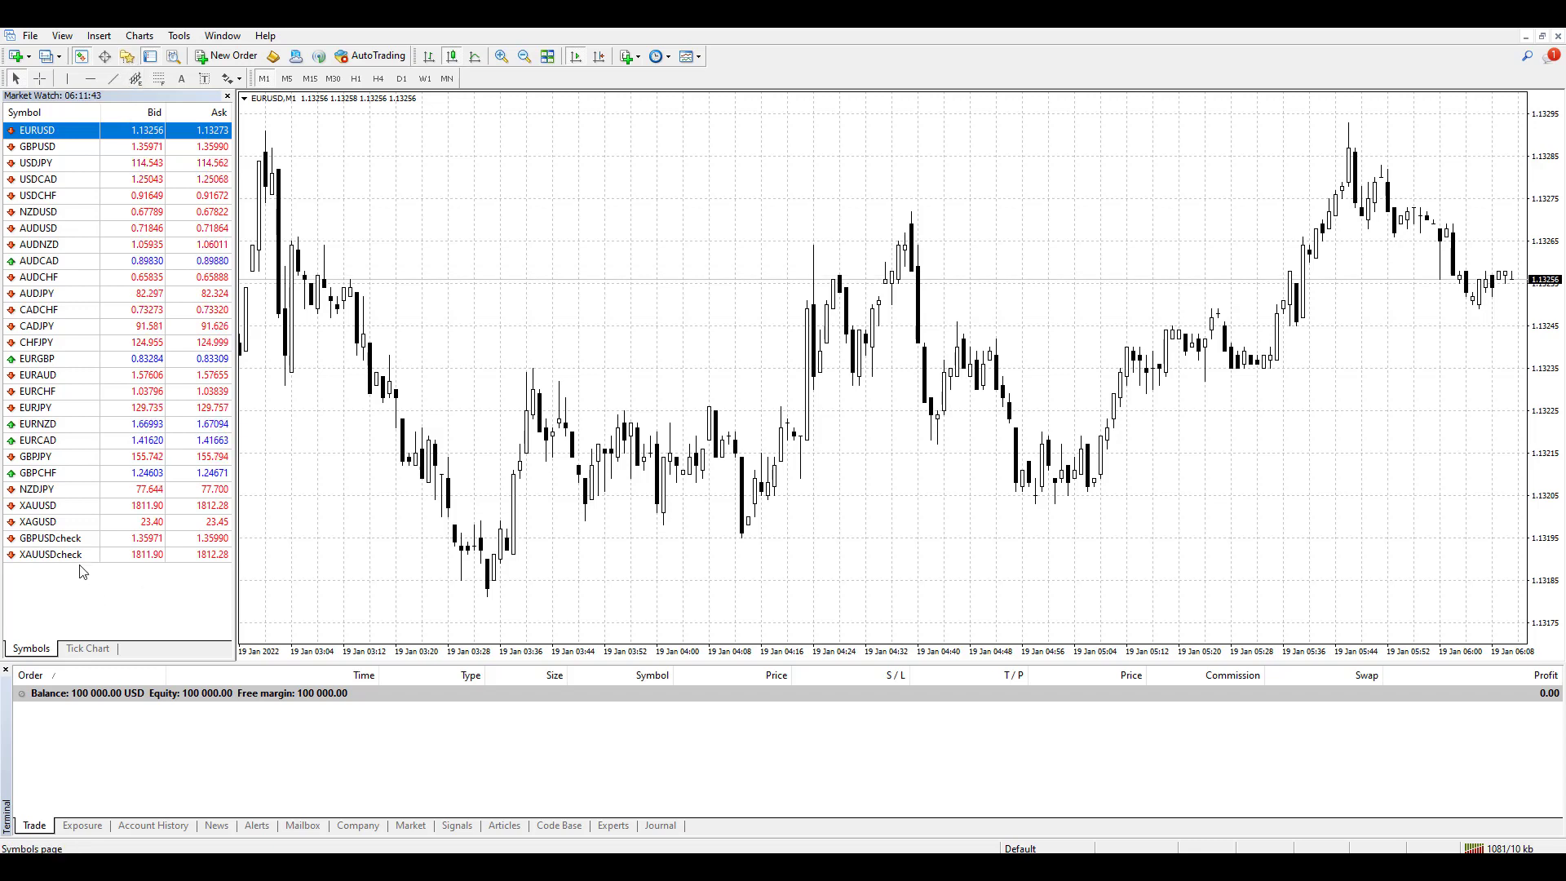
left_click(127, 60)
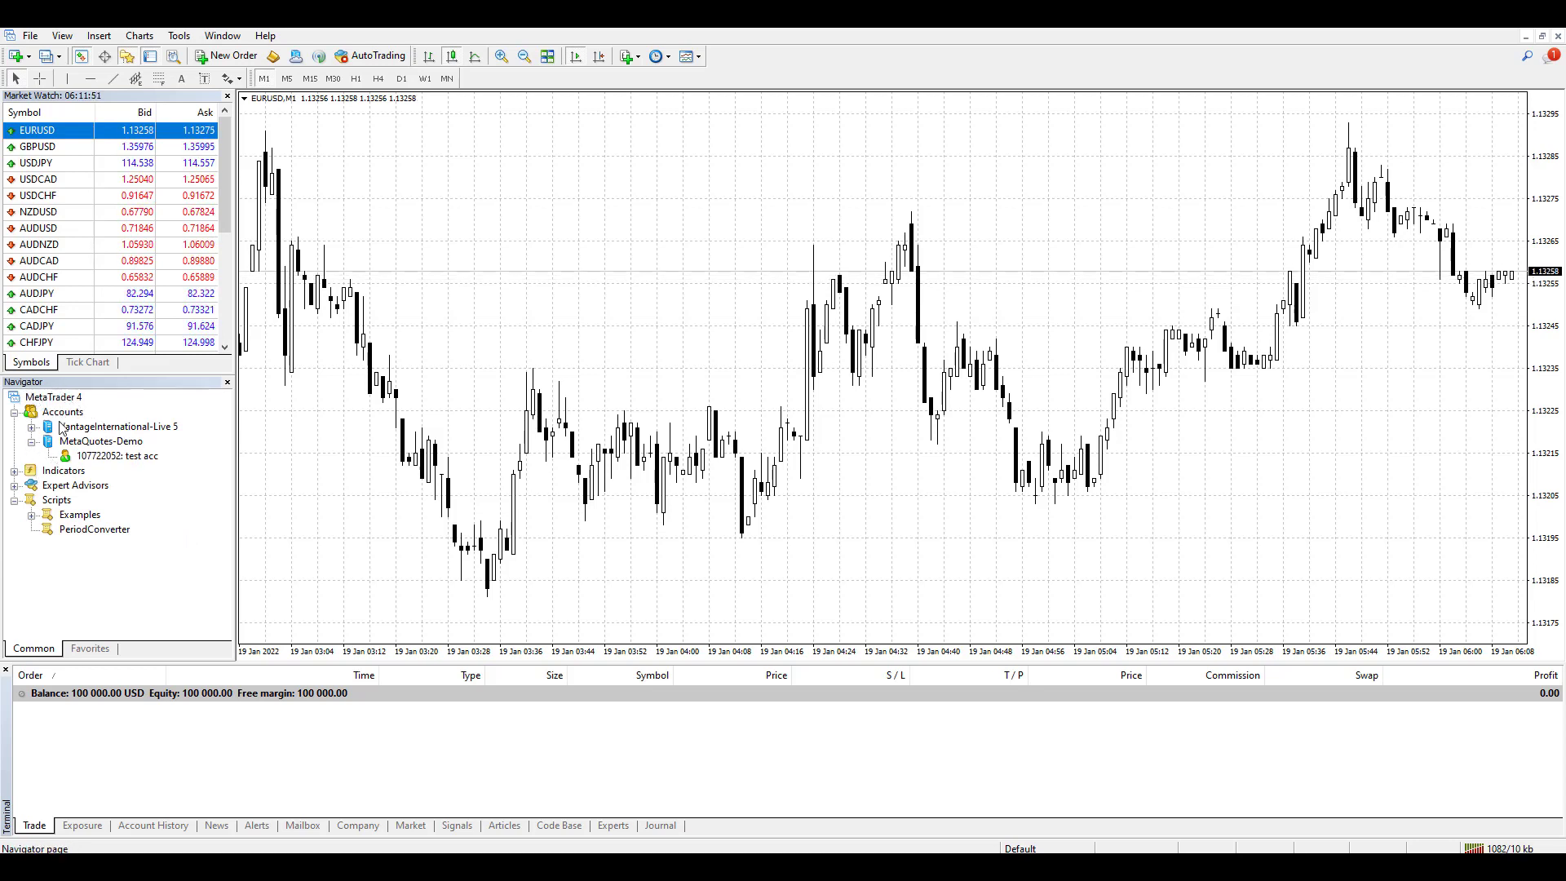
Step: Run the PeriodConverter script on the EURUSD M1 chart with a period multiplier factor of 2
left_click(83, 530)
left_click_drag(82, 536, 588, 314)
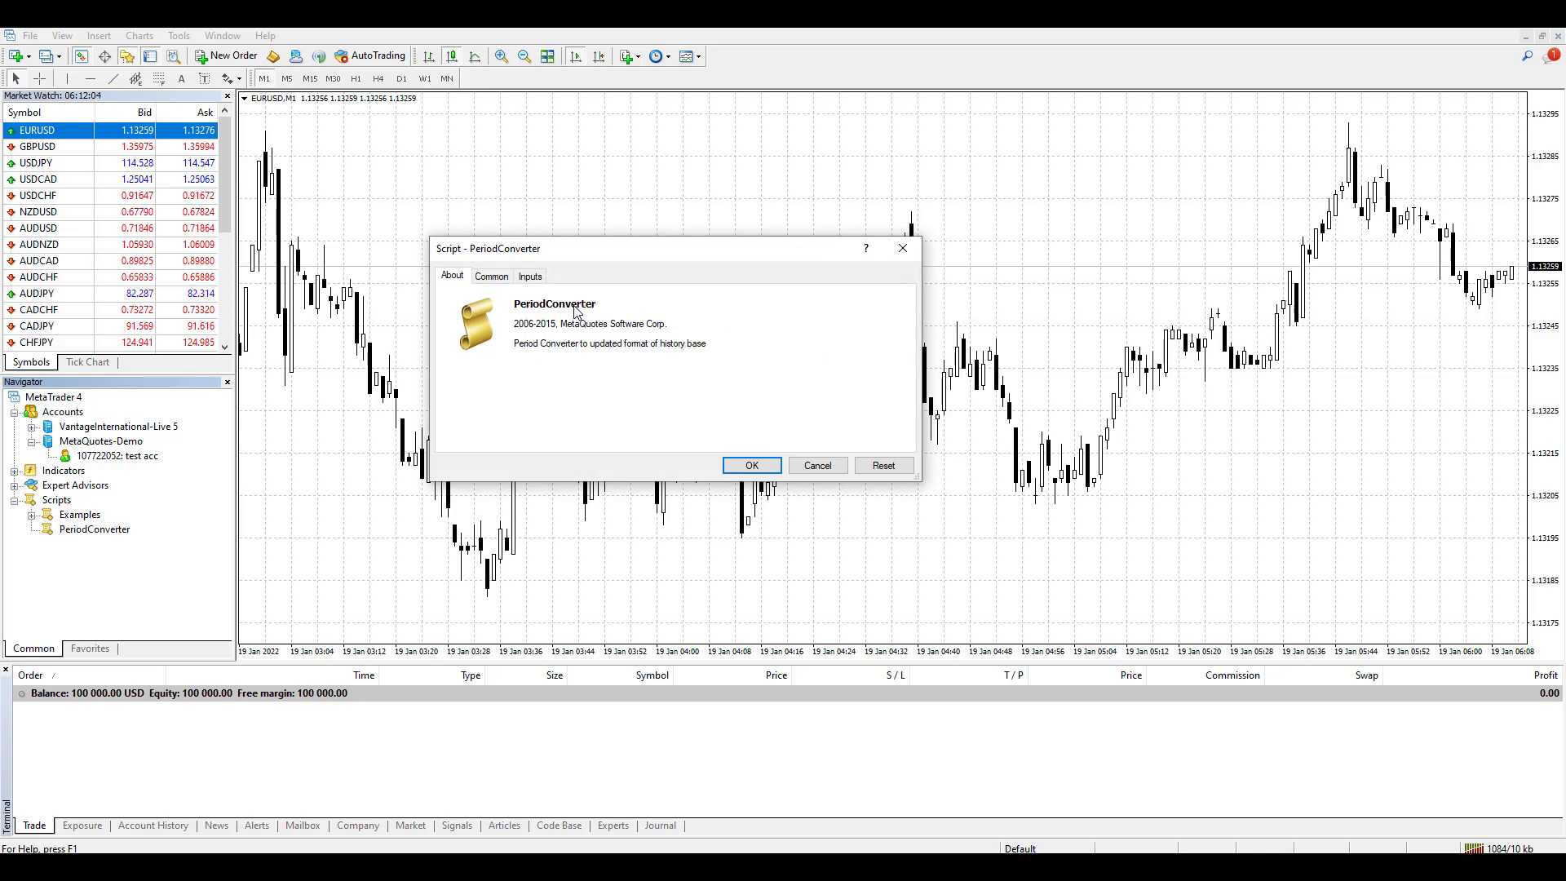
left_click(532, 277)
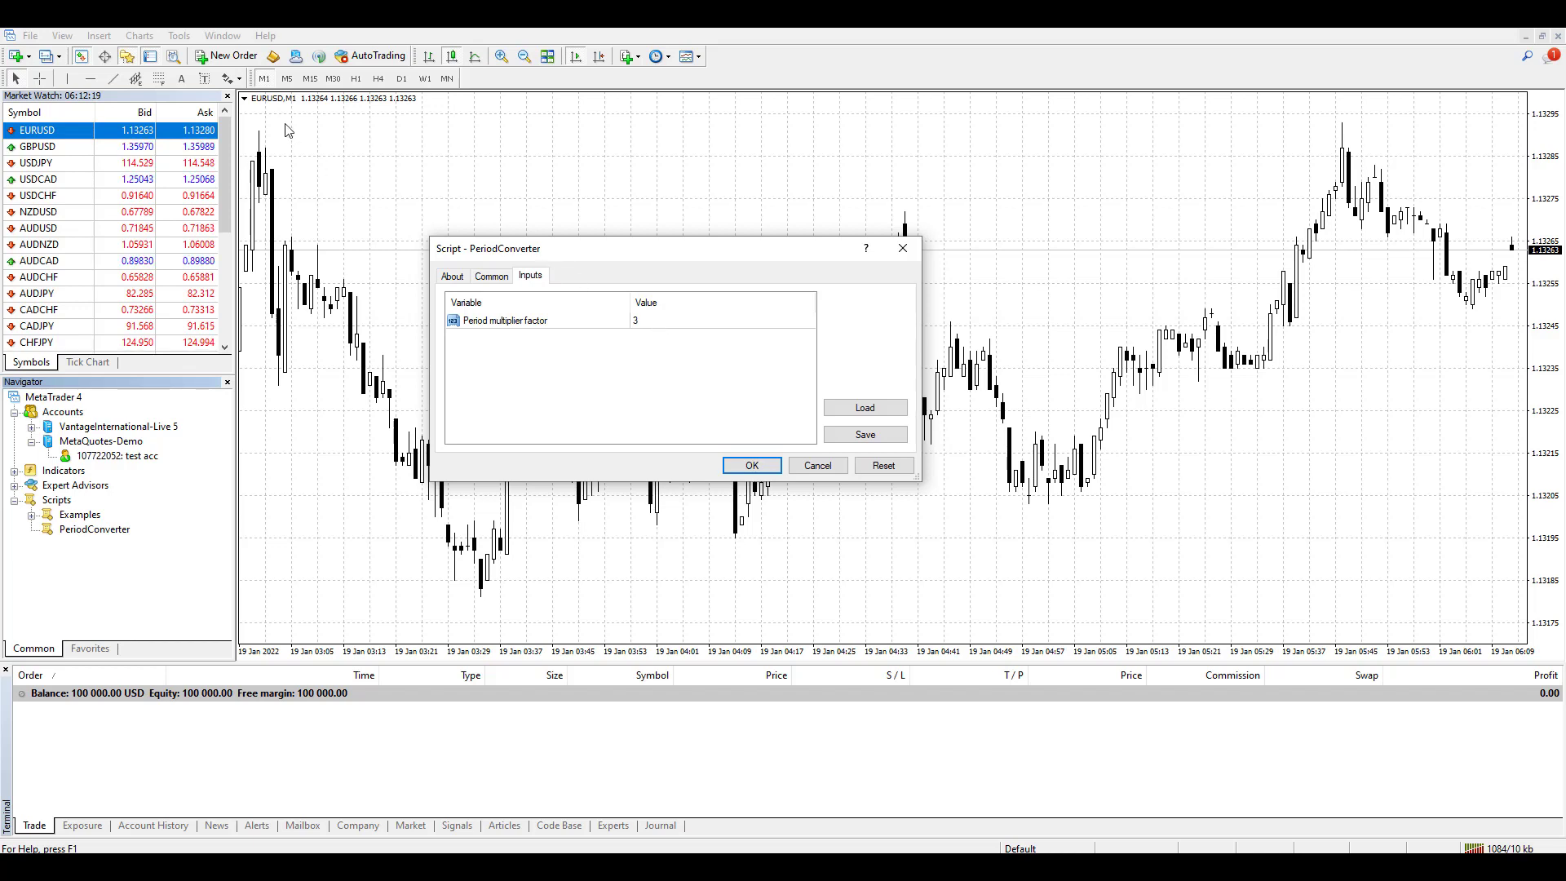
double_click(652, 321)
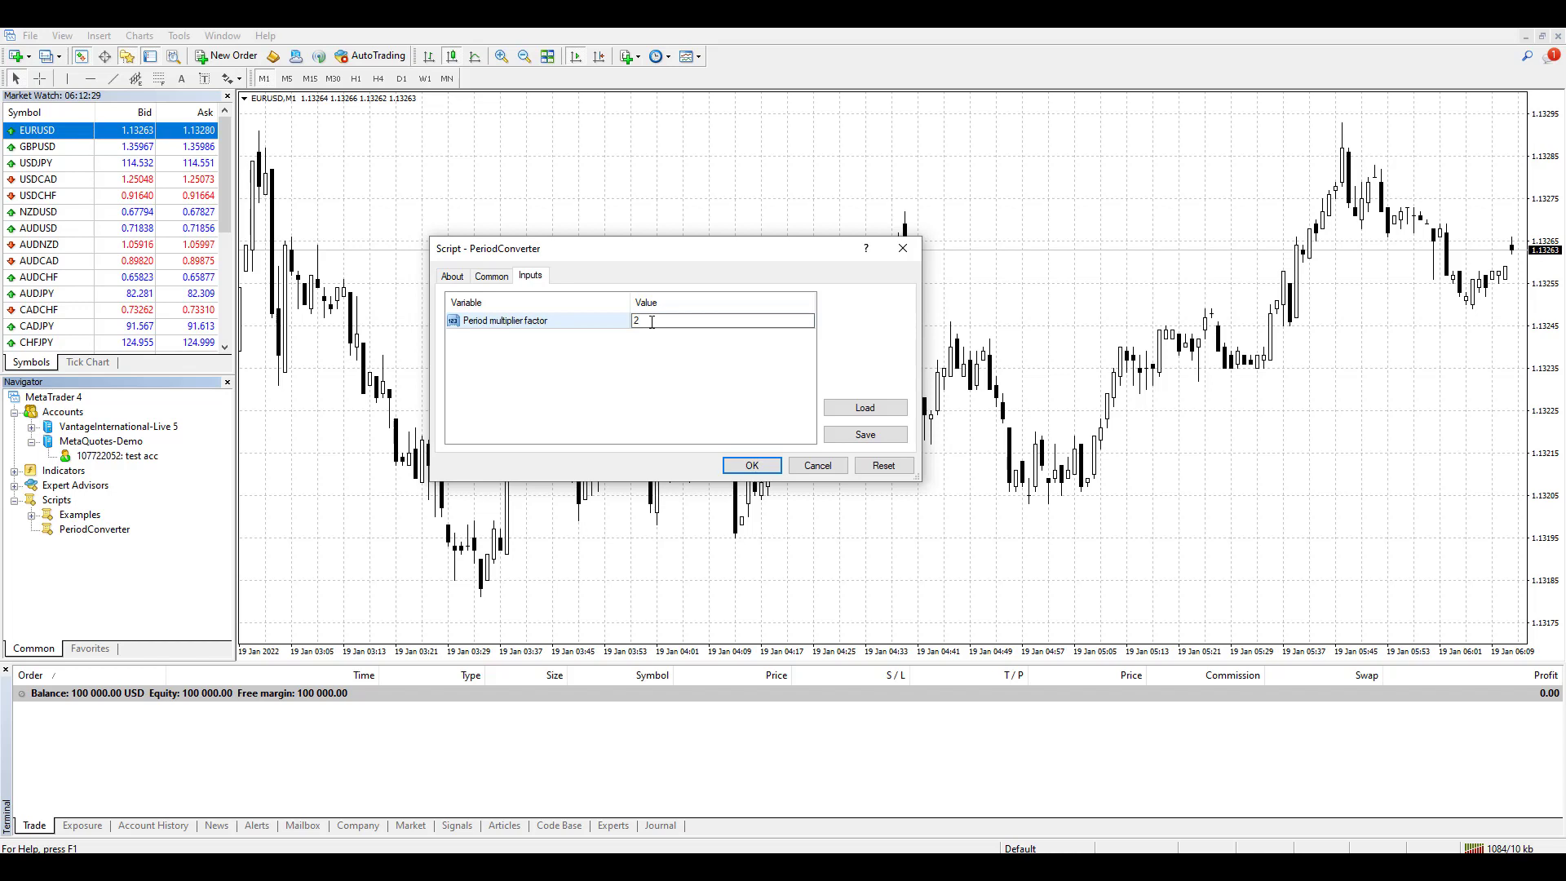
key("Return")
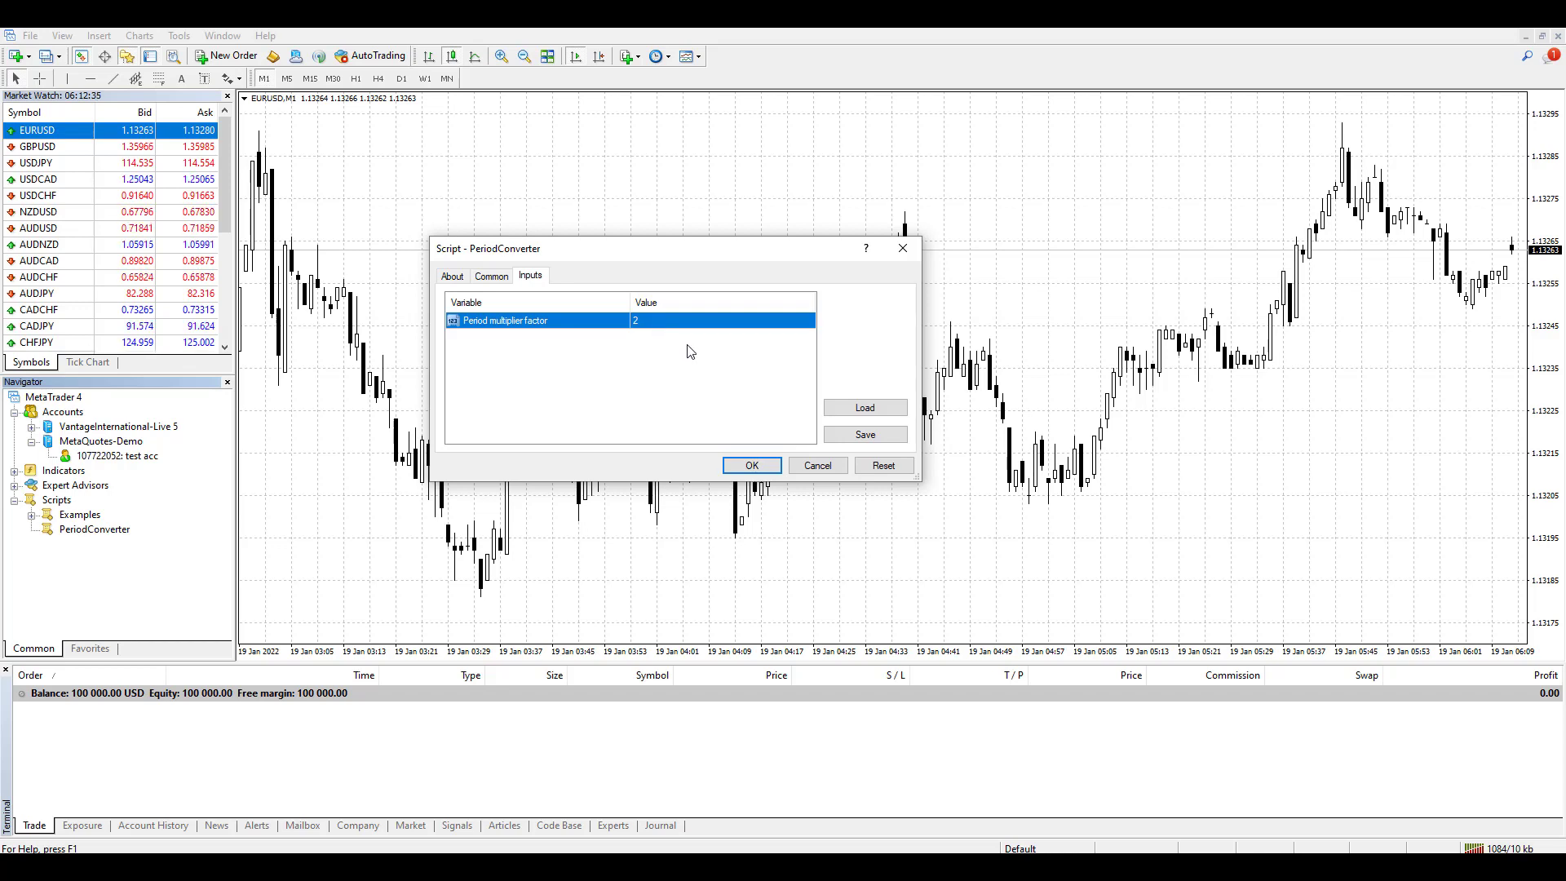
left_click(752, 466)
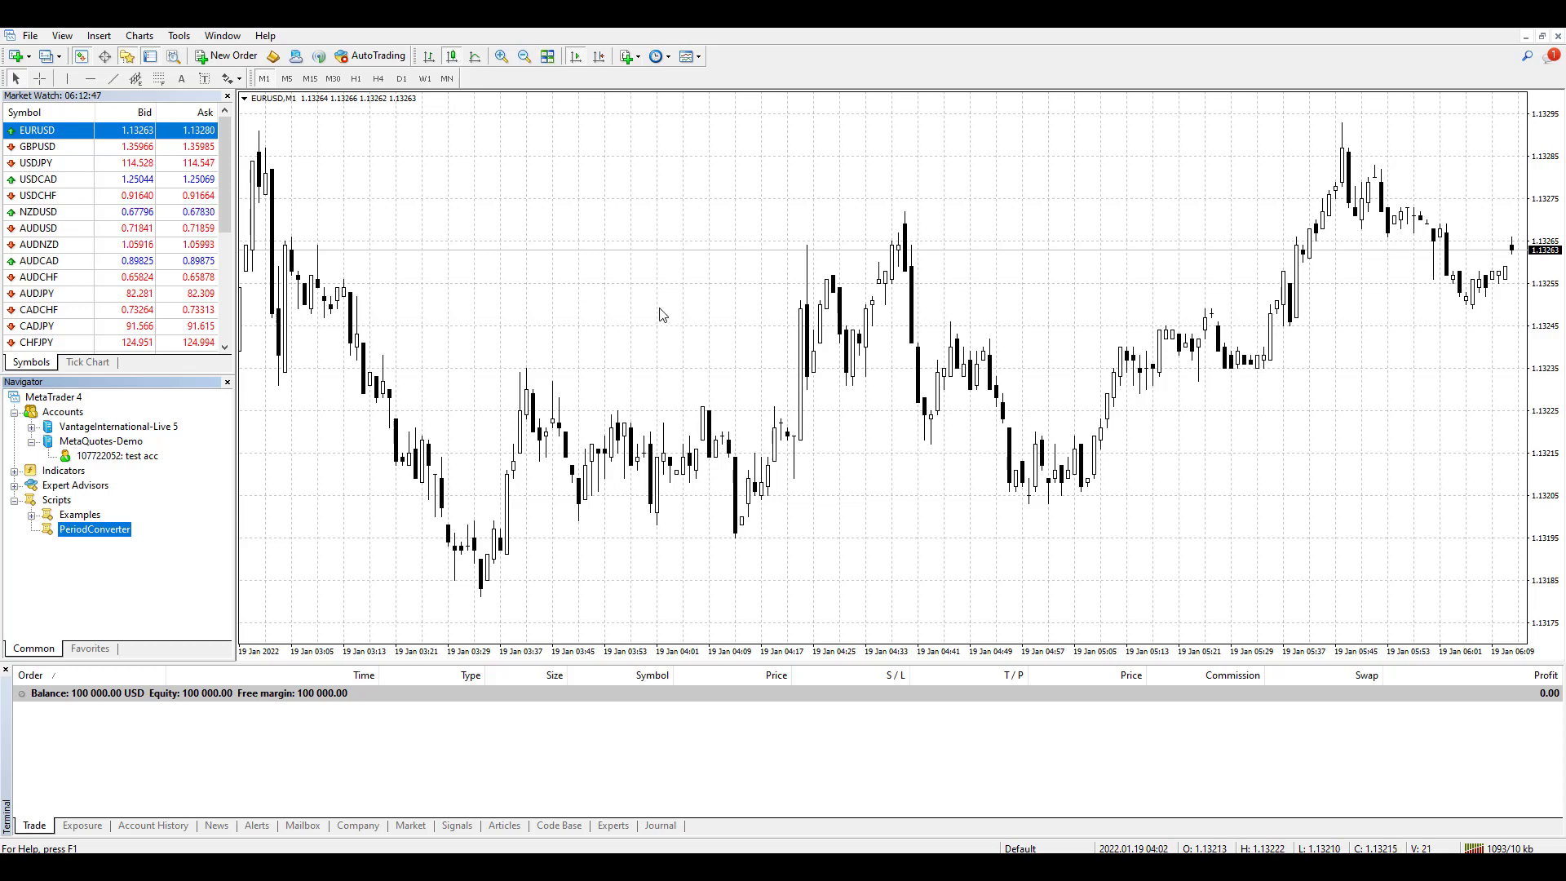
Step: Open the offline chart for EURUSD,M2 from the history data
left_click(31, 37)
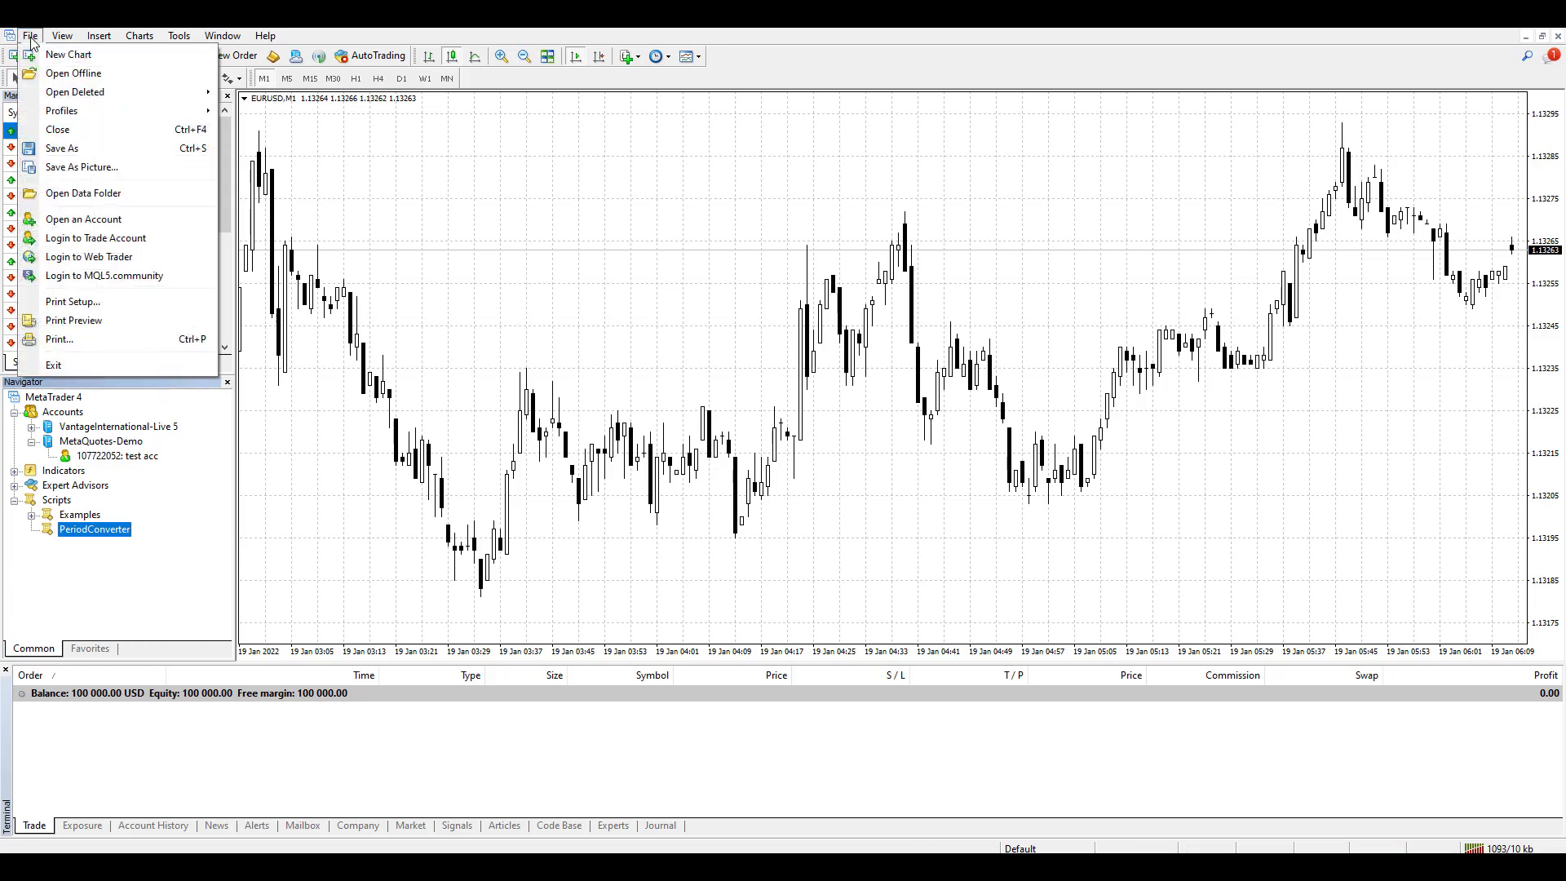
left_click(62, 77)
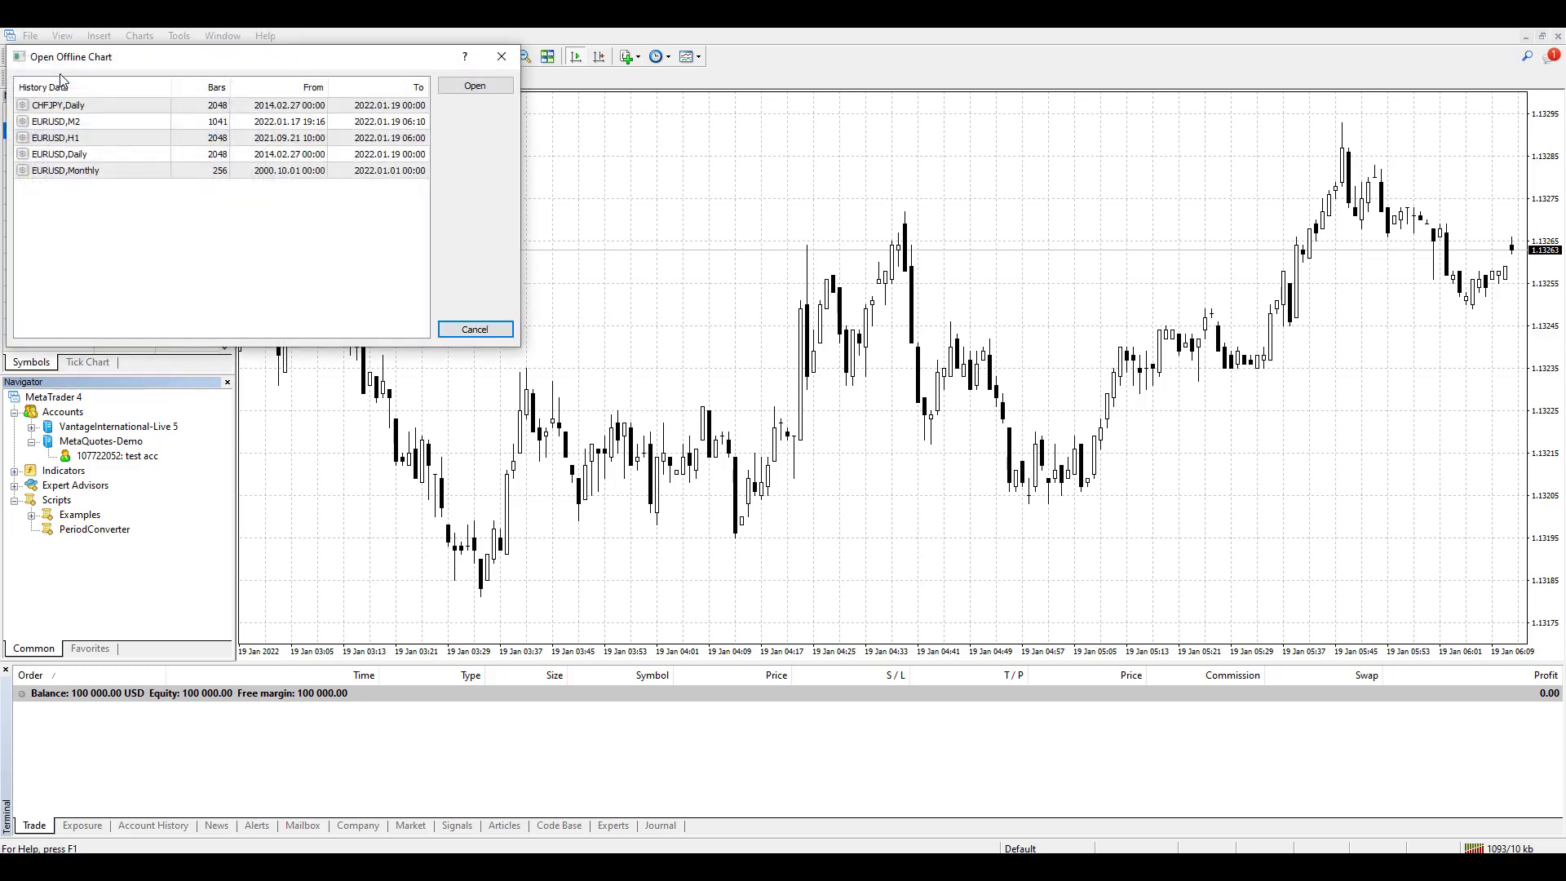
left_click_drag(155, 63, 452, 221)
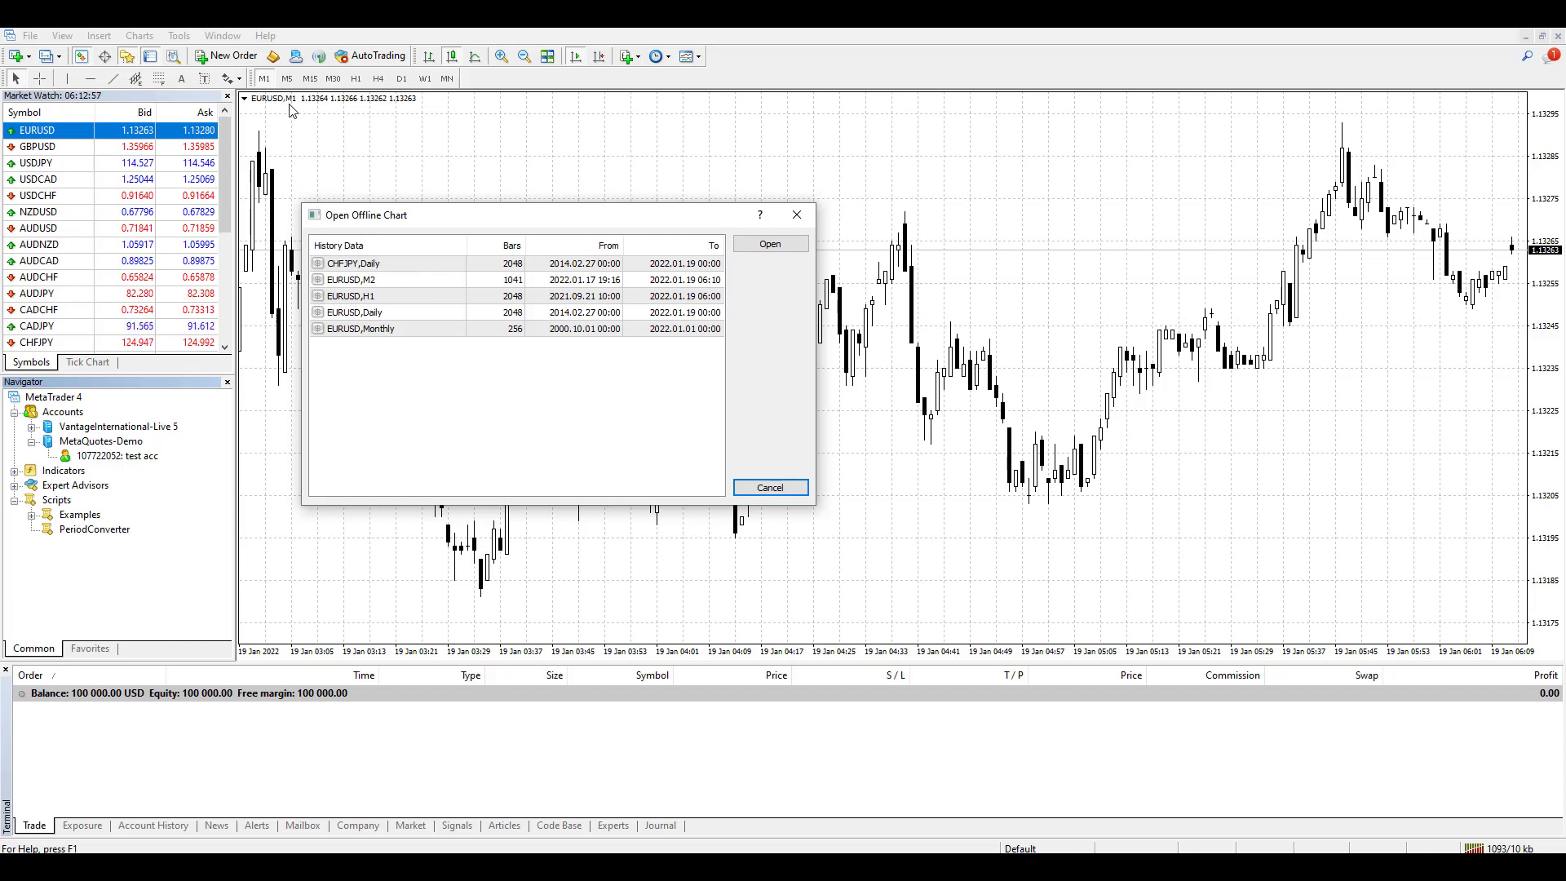
left_click(374, 281)
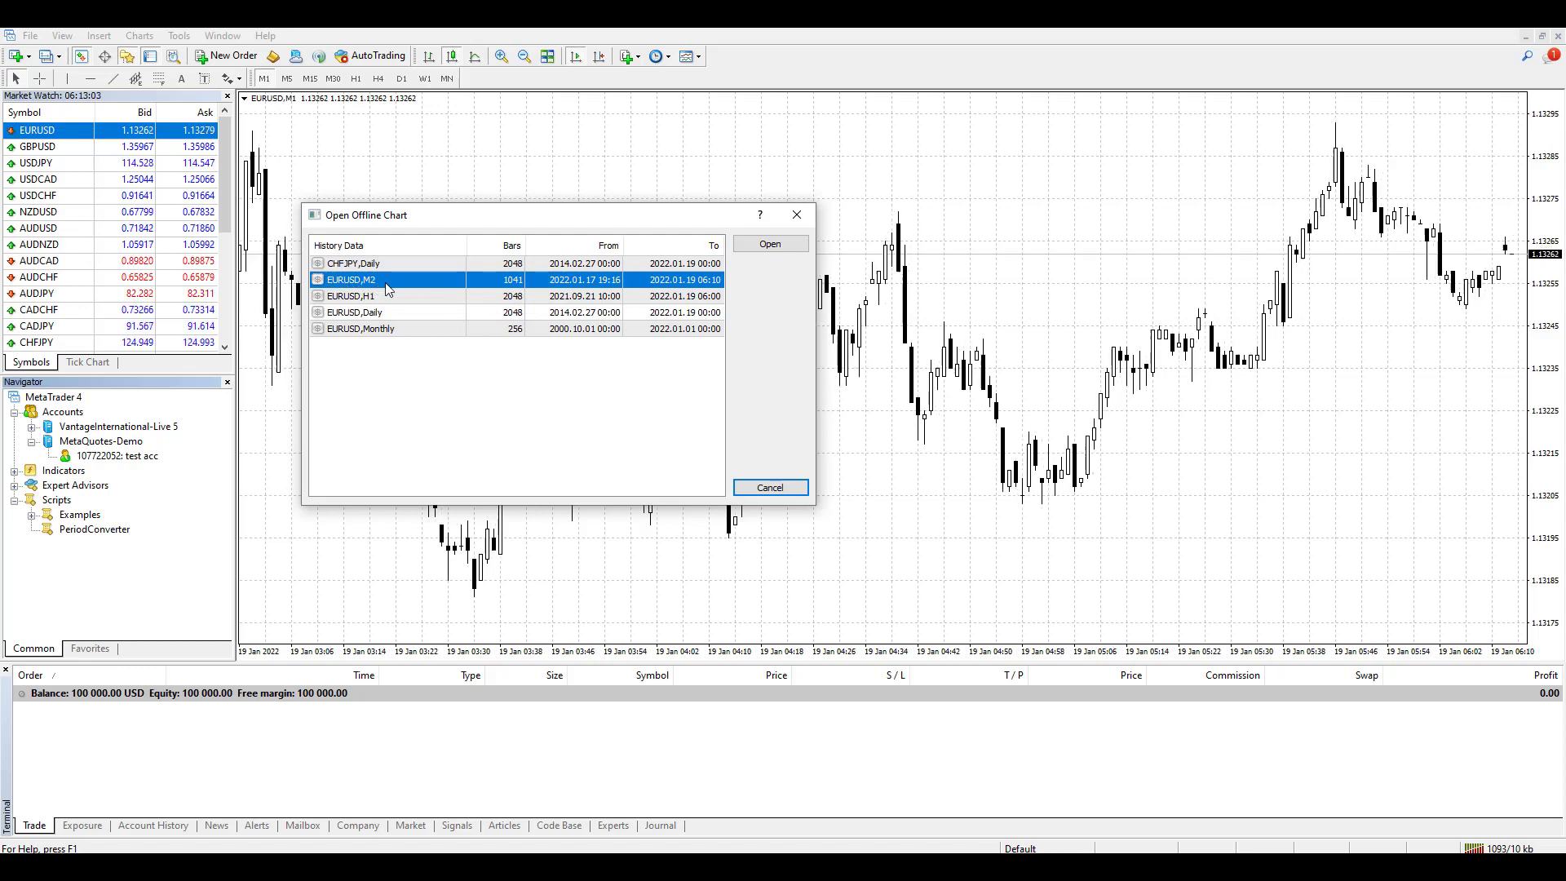
left_click(757, 247)
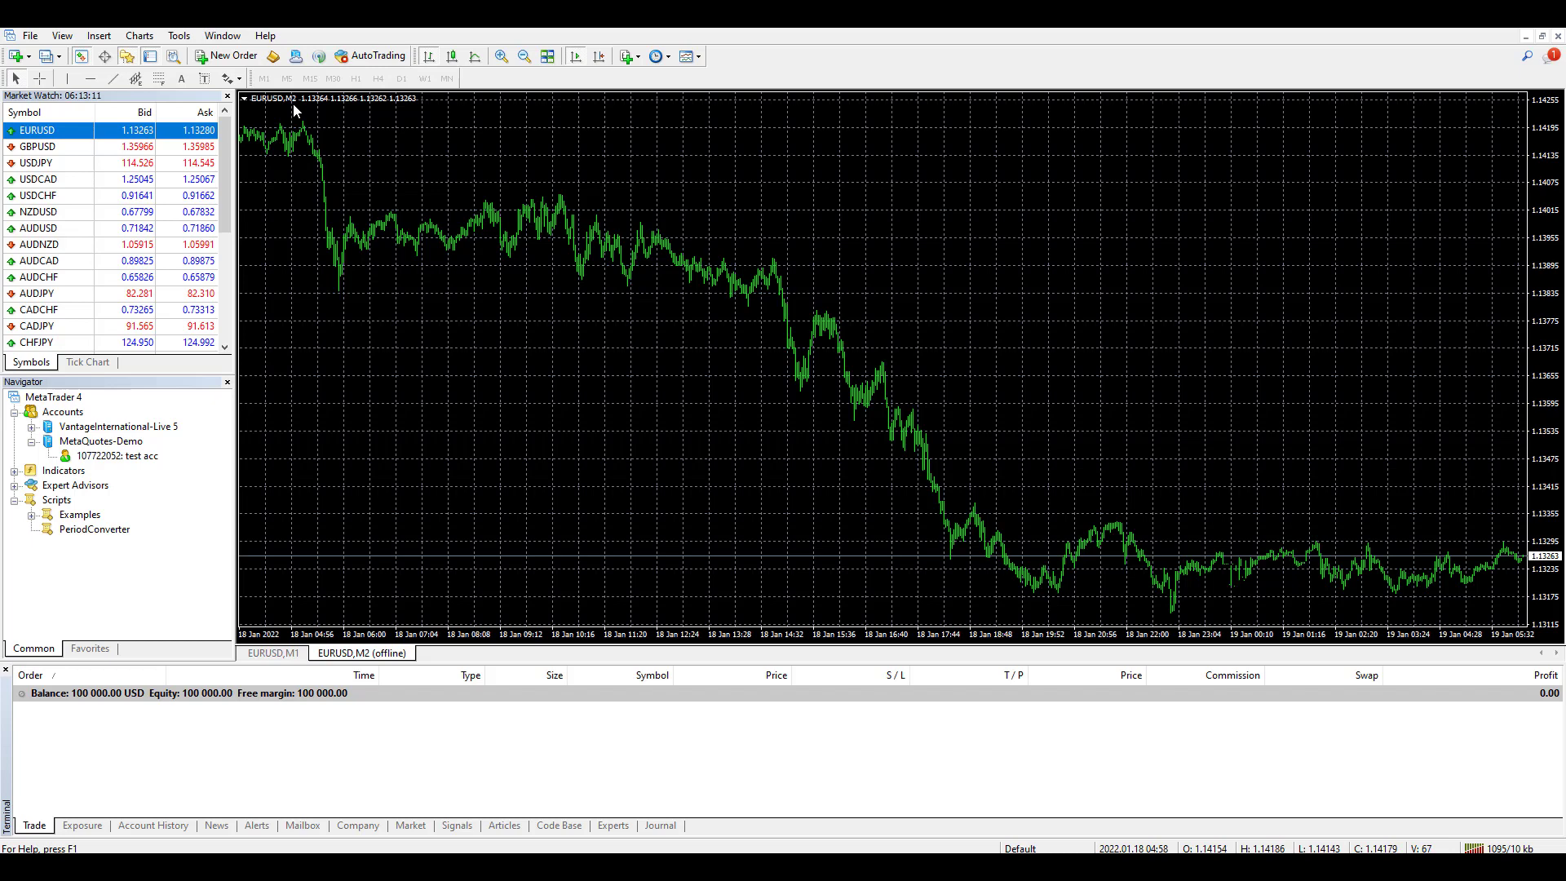
Step: Display the EURUSD M2 offline chart as enlarged candlesticks with an empty margin after the latest bar
left_click_drag(652, 159, 519, 295)
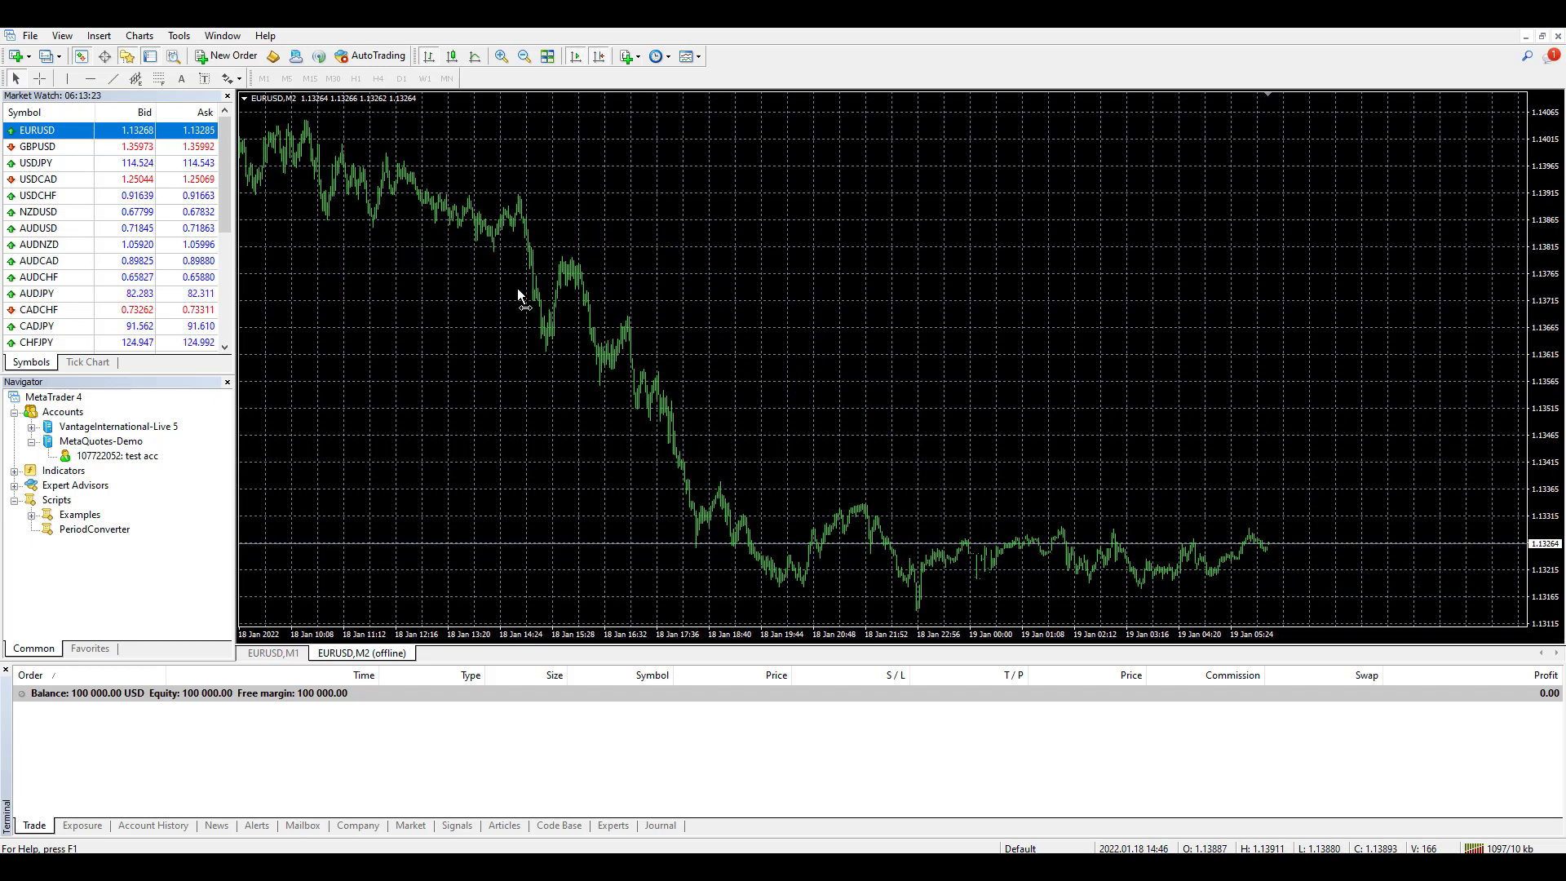
left_click(507, 58)
left_click(507, 57)
left_click(453, 57)
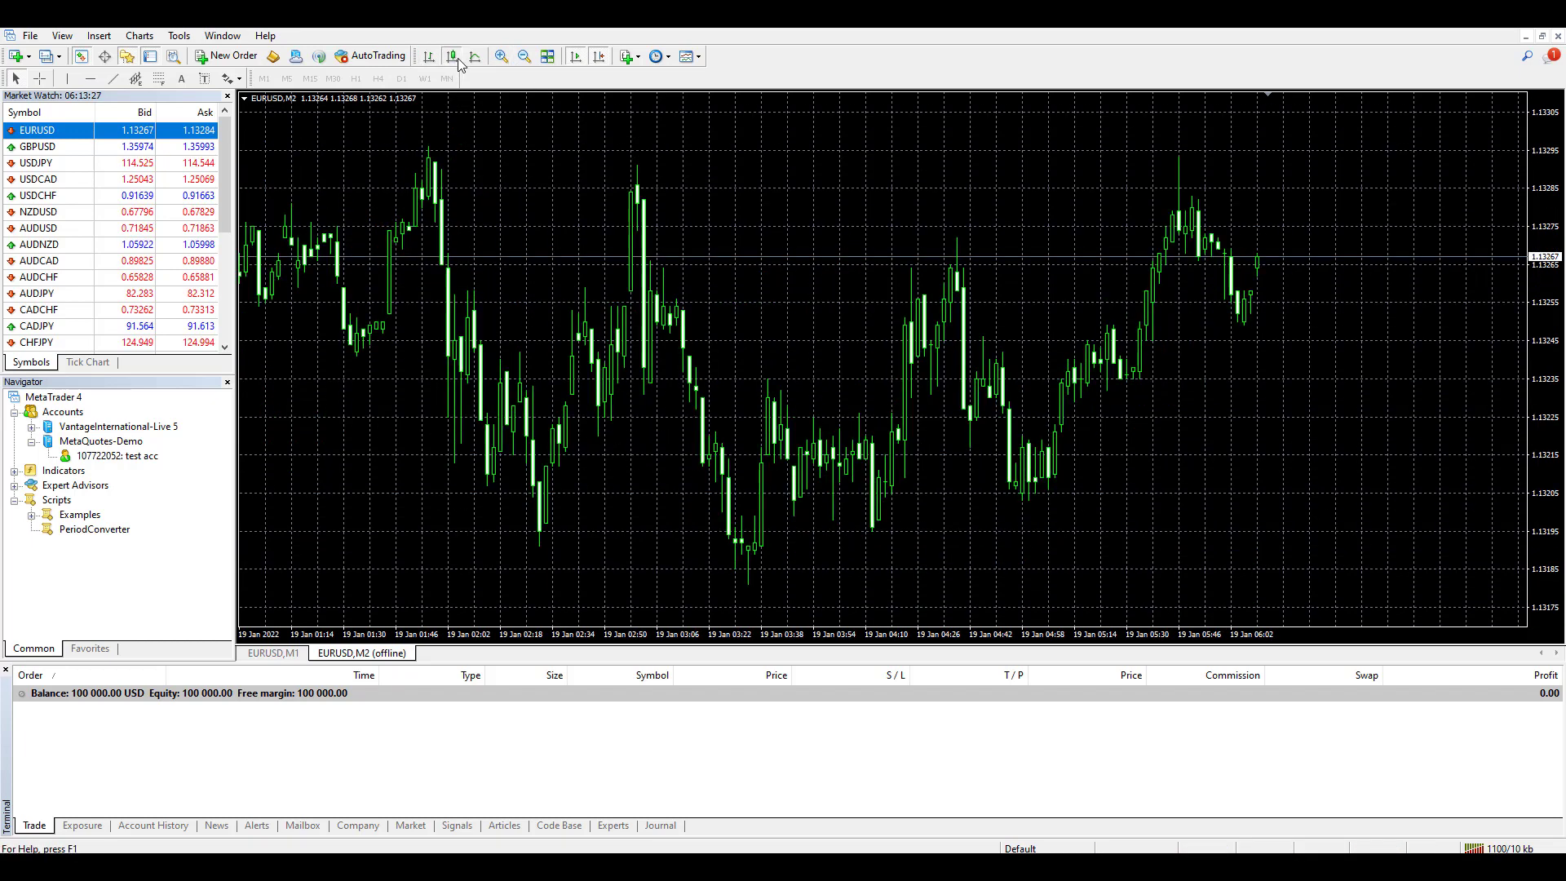
Step: Apply the black-on-white color scheme to the EURUSD M2 offline chart and hide its grid
right_click(731, 168)
left_click(816, 511)
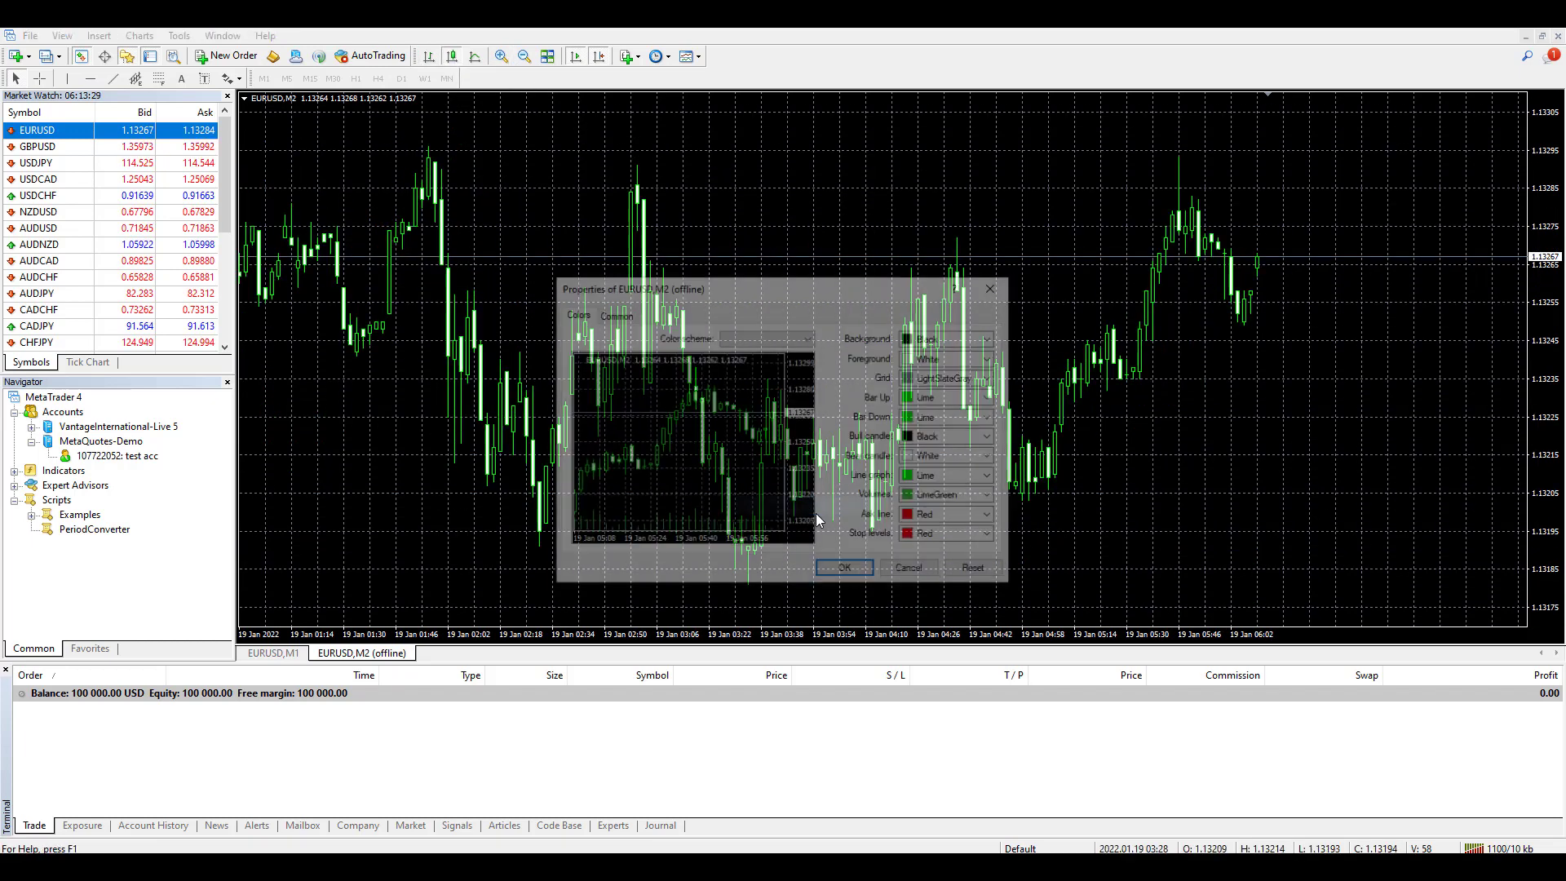
left_click(808, 336)
left_click(771, 385)
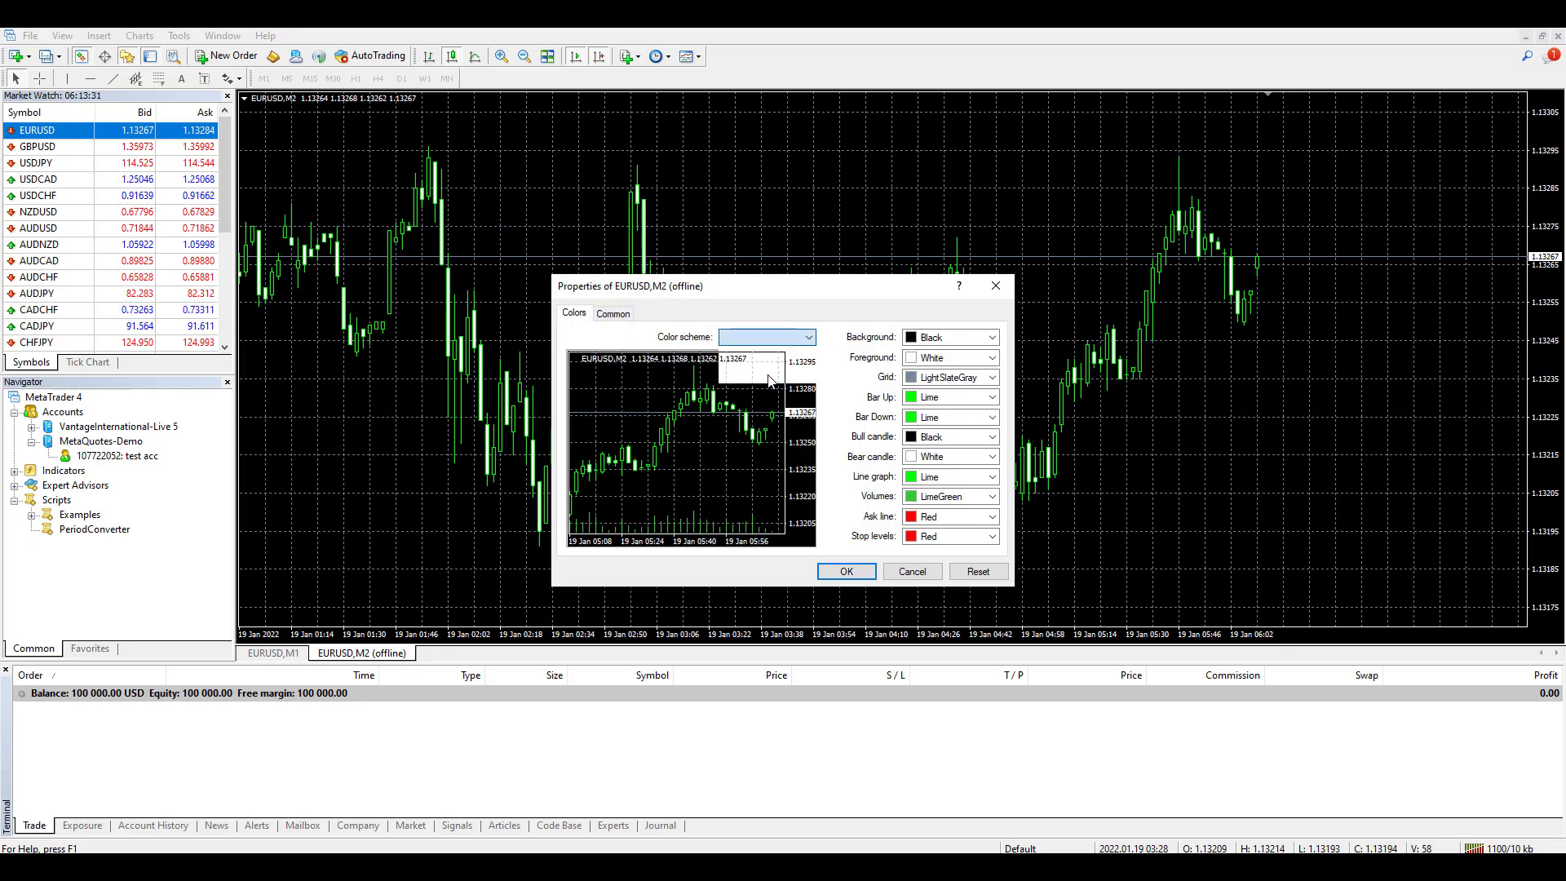
left_click(847, 571)
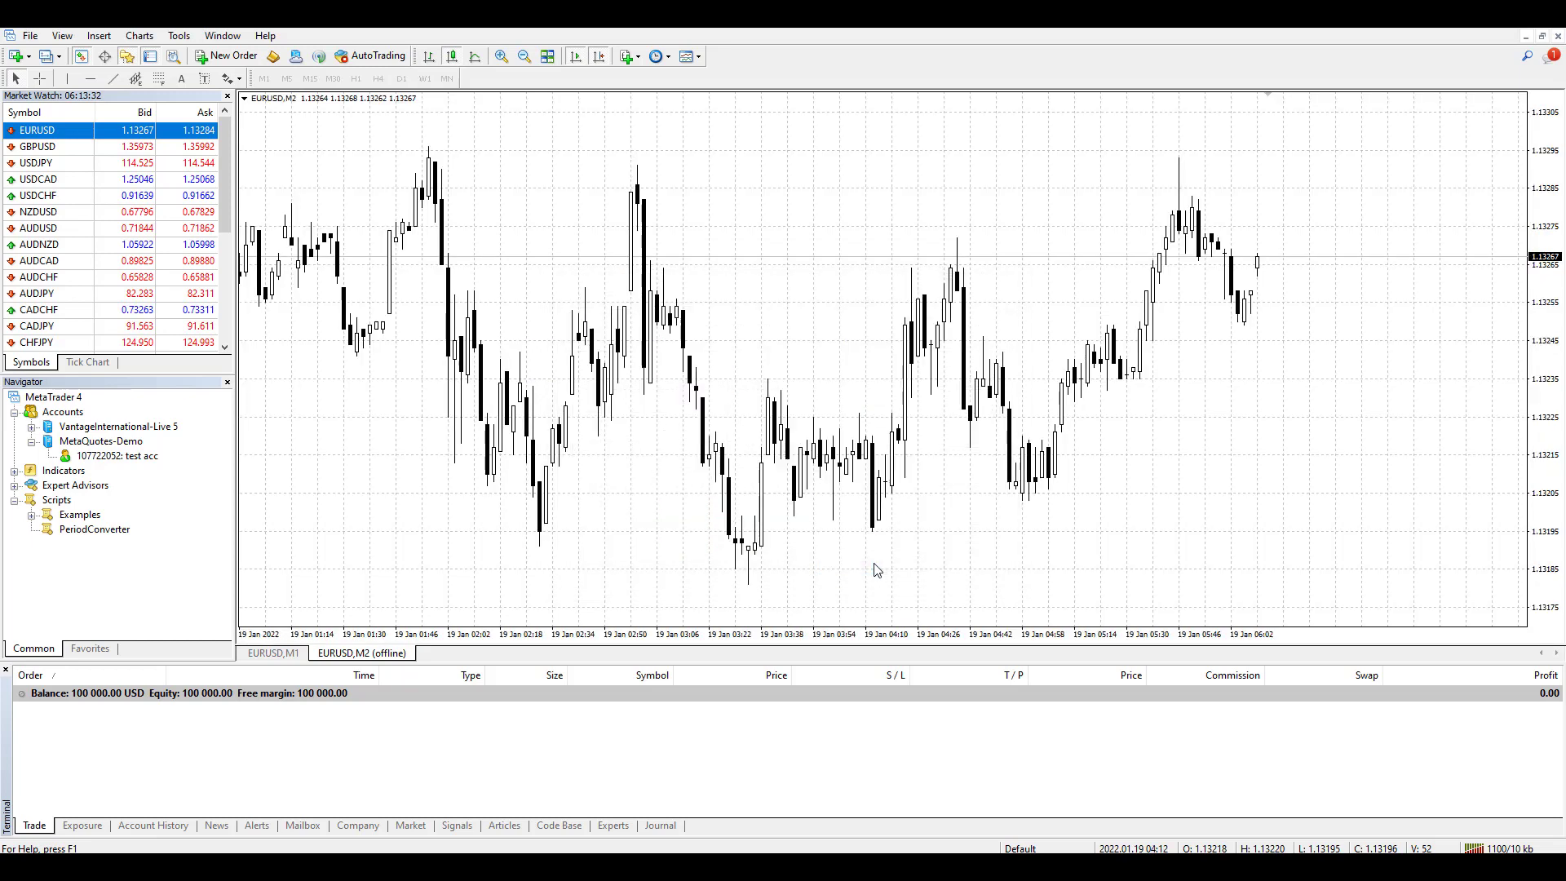
right_click(784, 213)
left_click(822, 394)
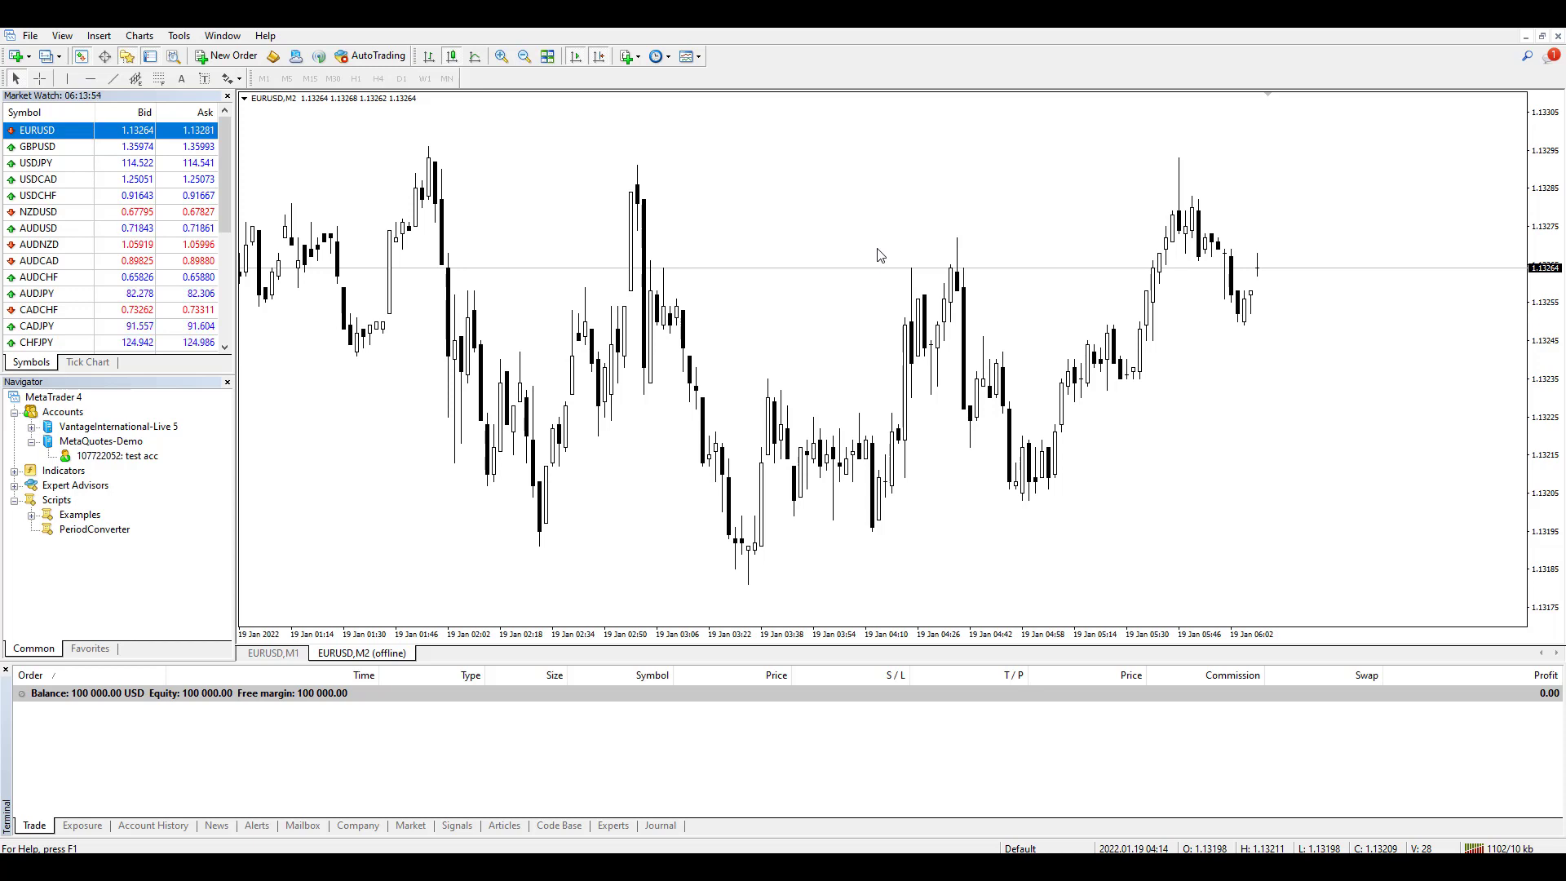
Step: Run PeriodConverter again on the EURUSD M1 chart, replacing the running script, with a period multiplier factor of 3
left_click(284, 654)
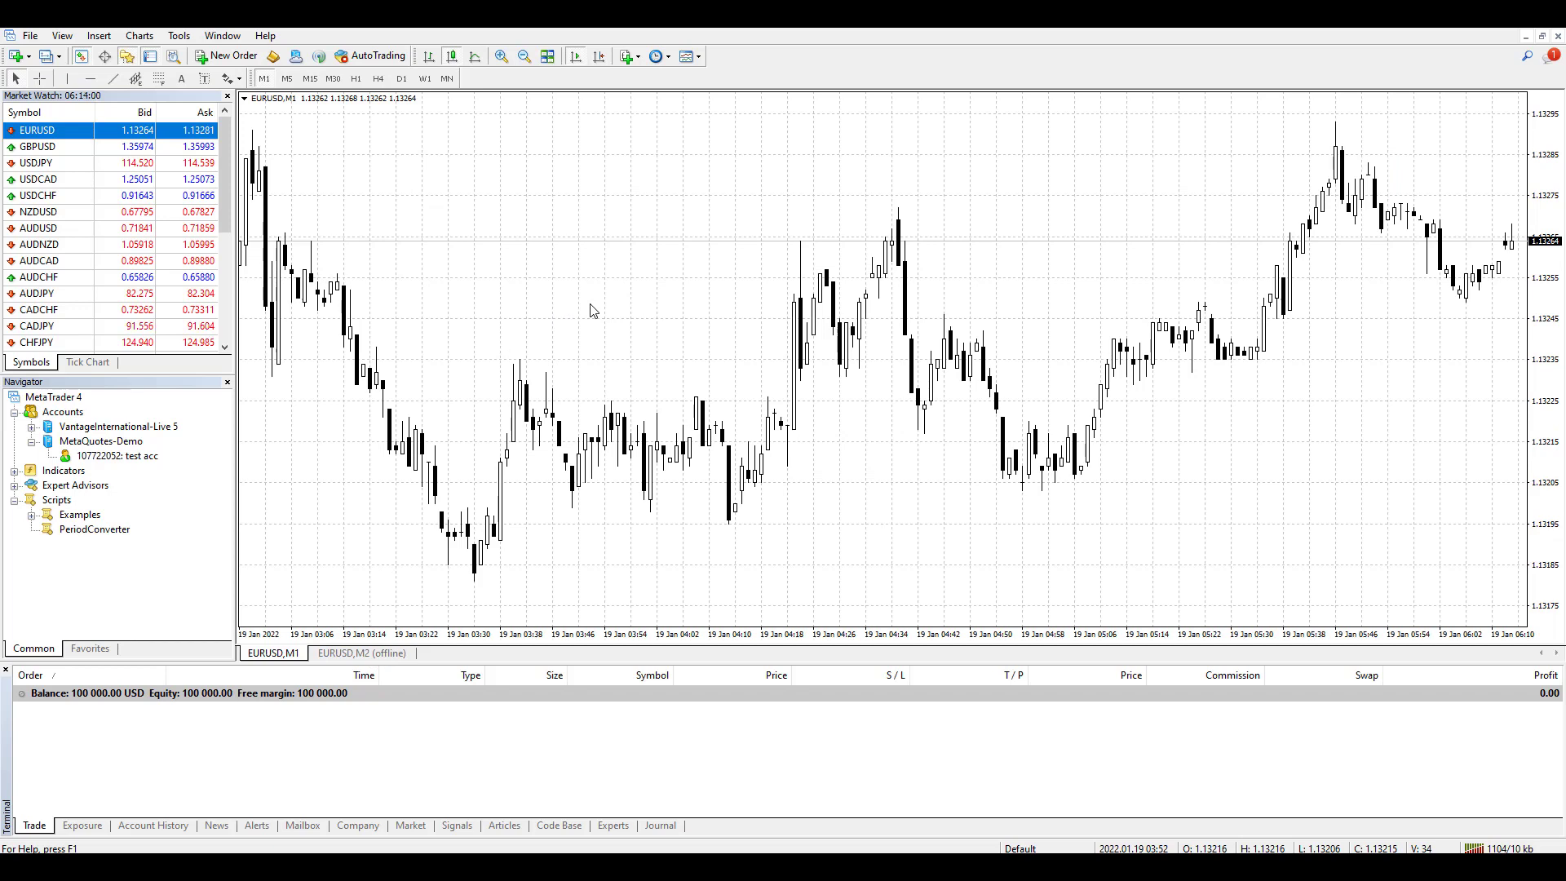
left_click(103, 531)
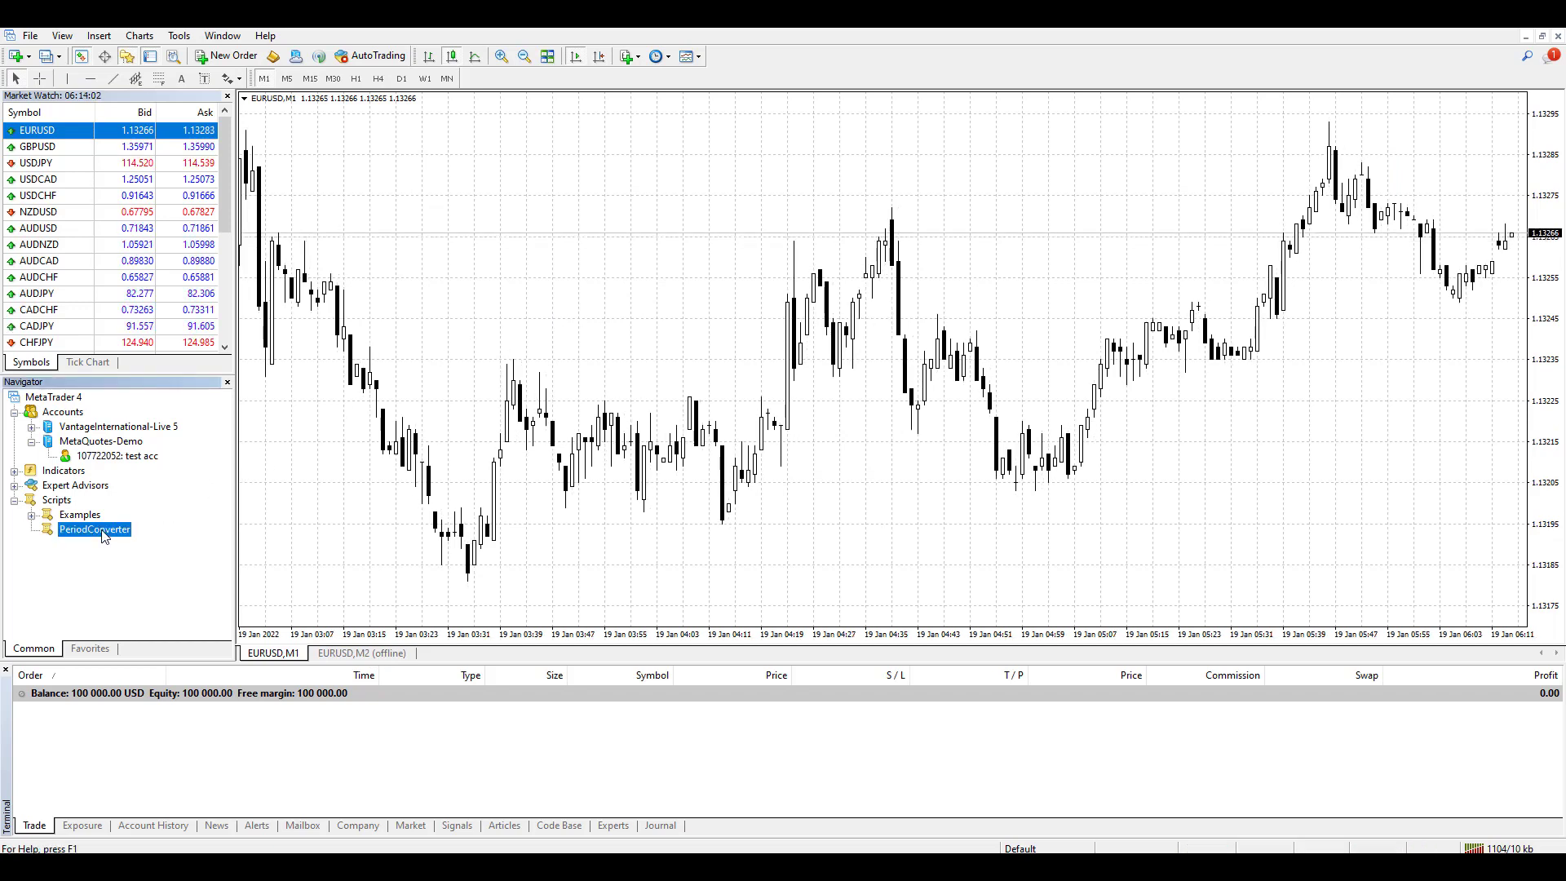
left_click_drag(103, 535, 507, 292)
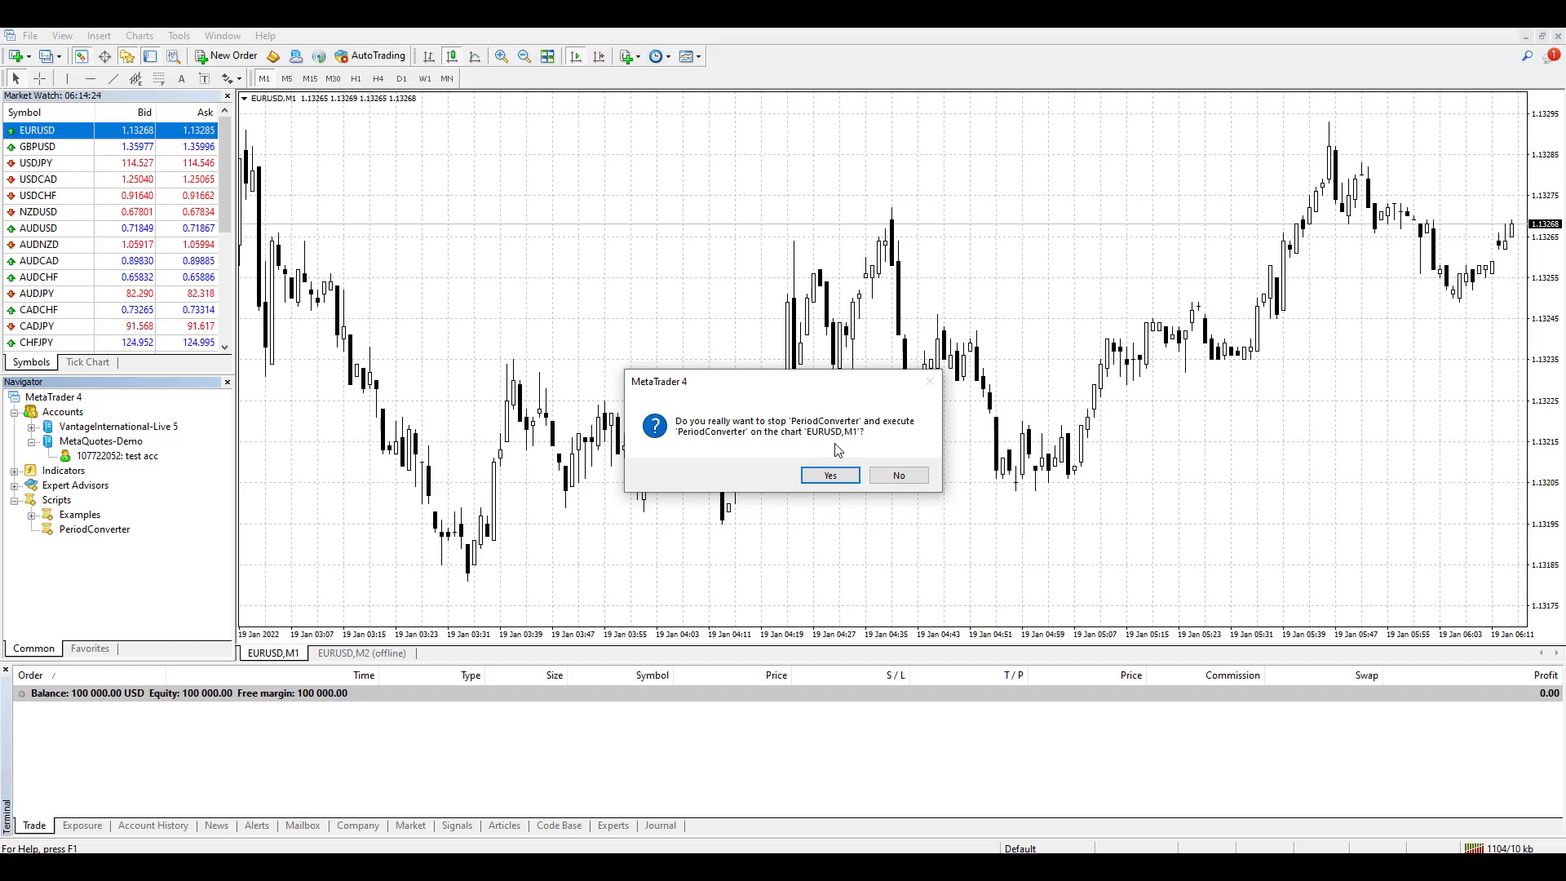
left_click(833, 472)
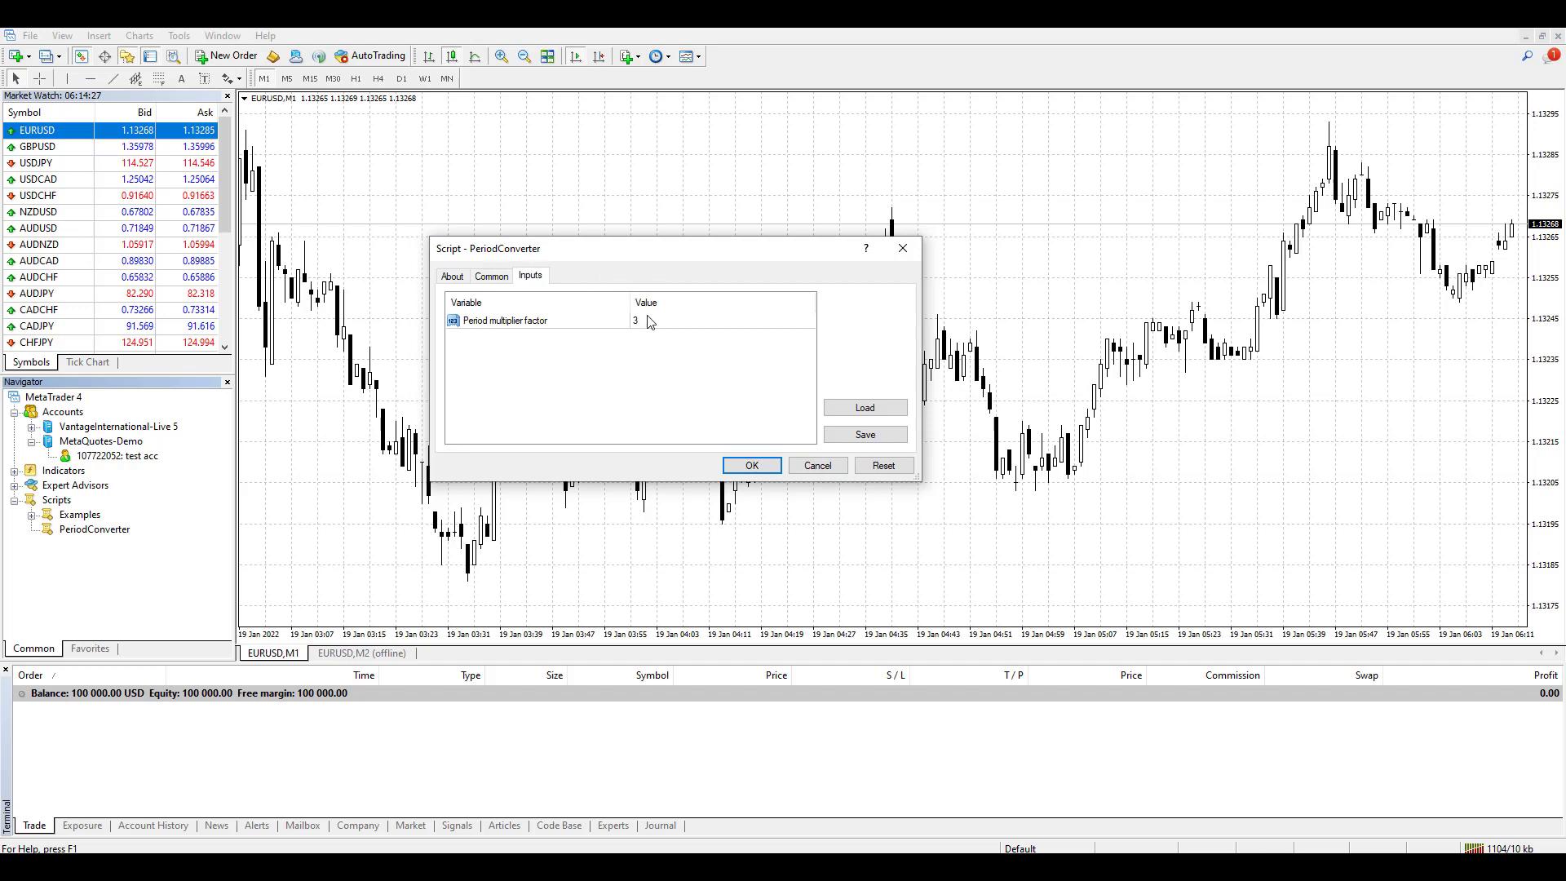
left_click(661, 327)
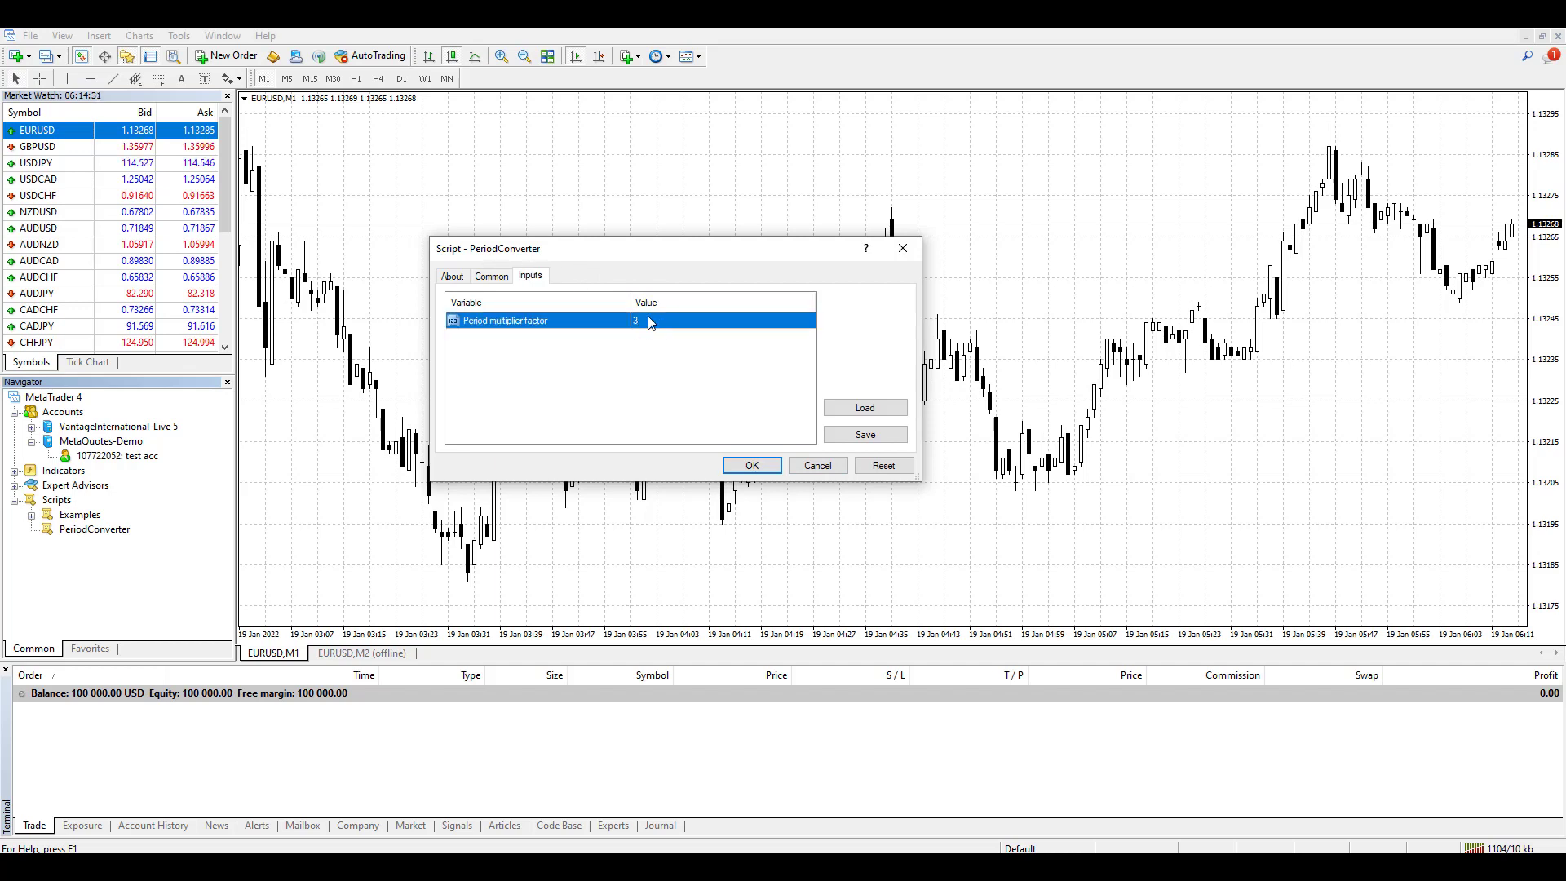
left_click(747, 470)
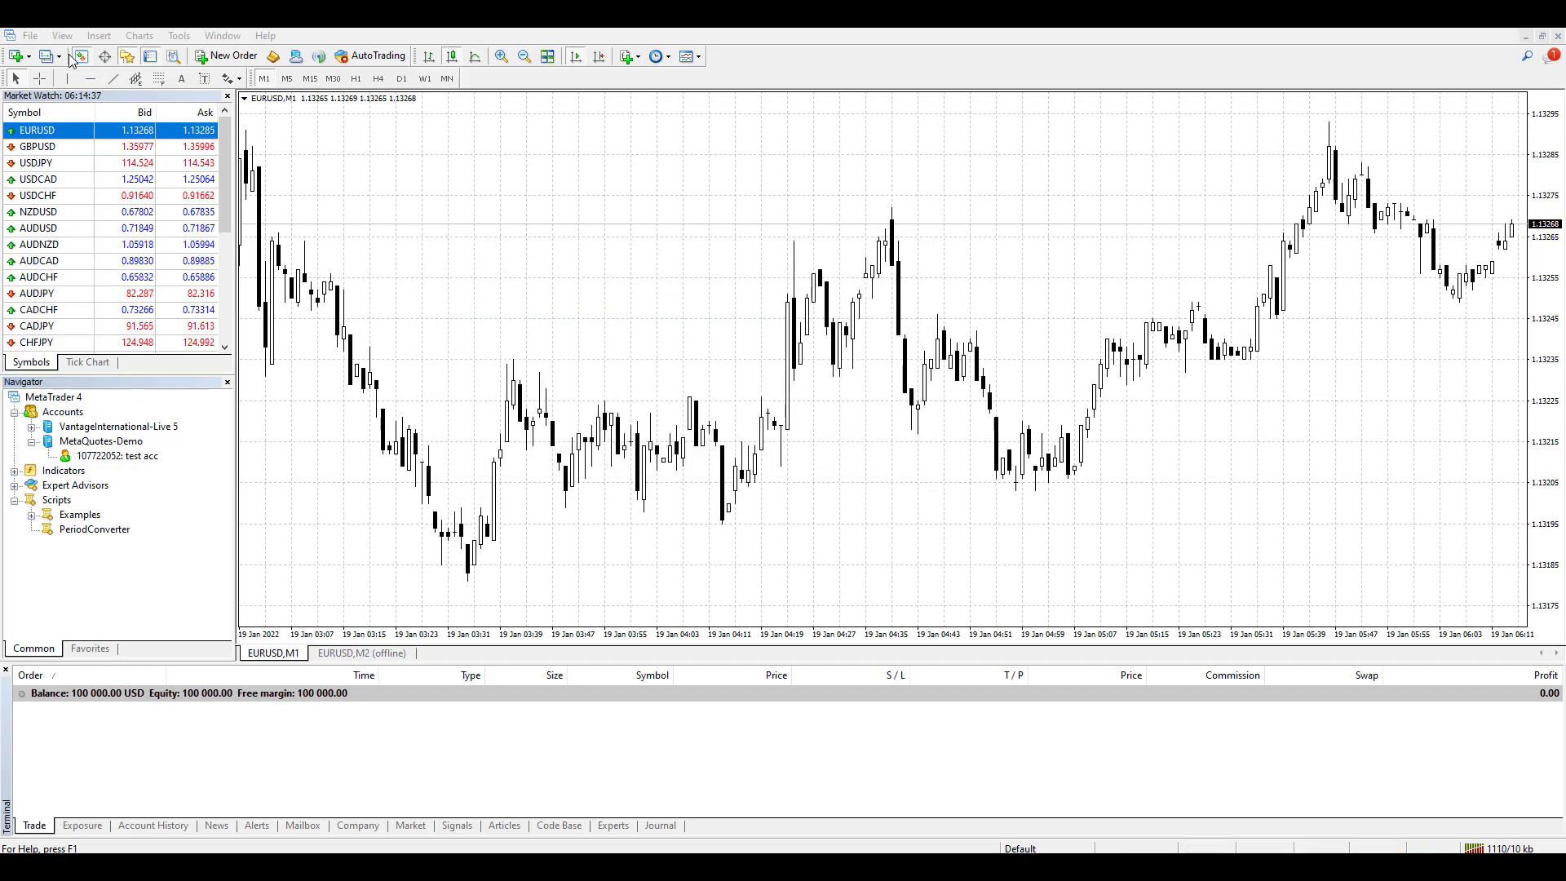
Step: Open the EURUSD,M3 offline chart and display it as enlarged candlesticks
left_click(30, 36)
left_click(65, 75)
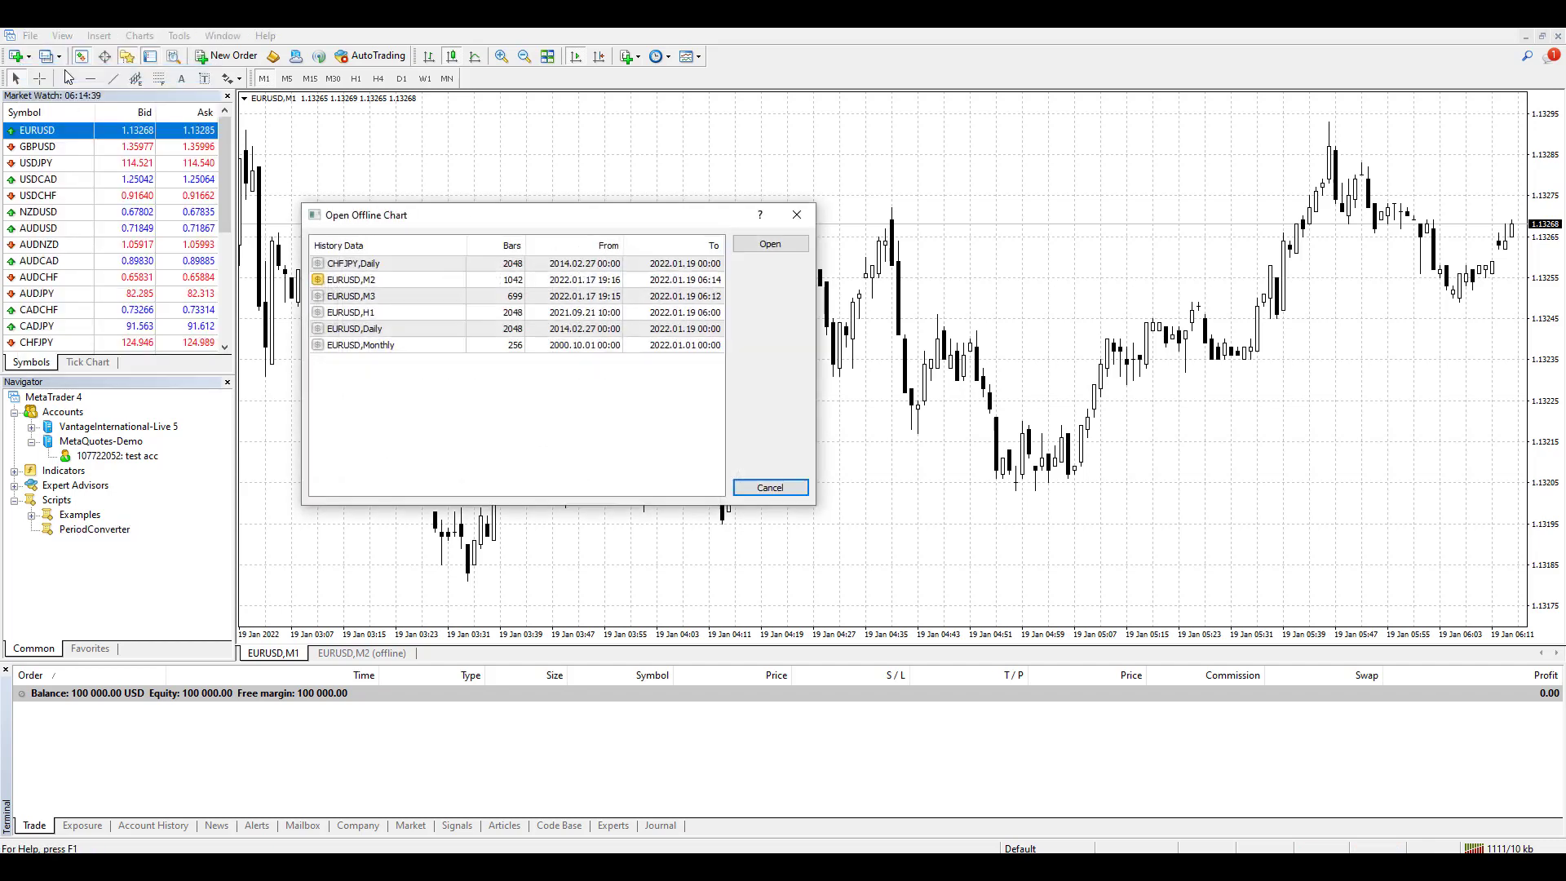
left_click(352, 298)
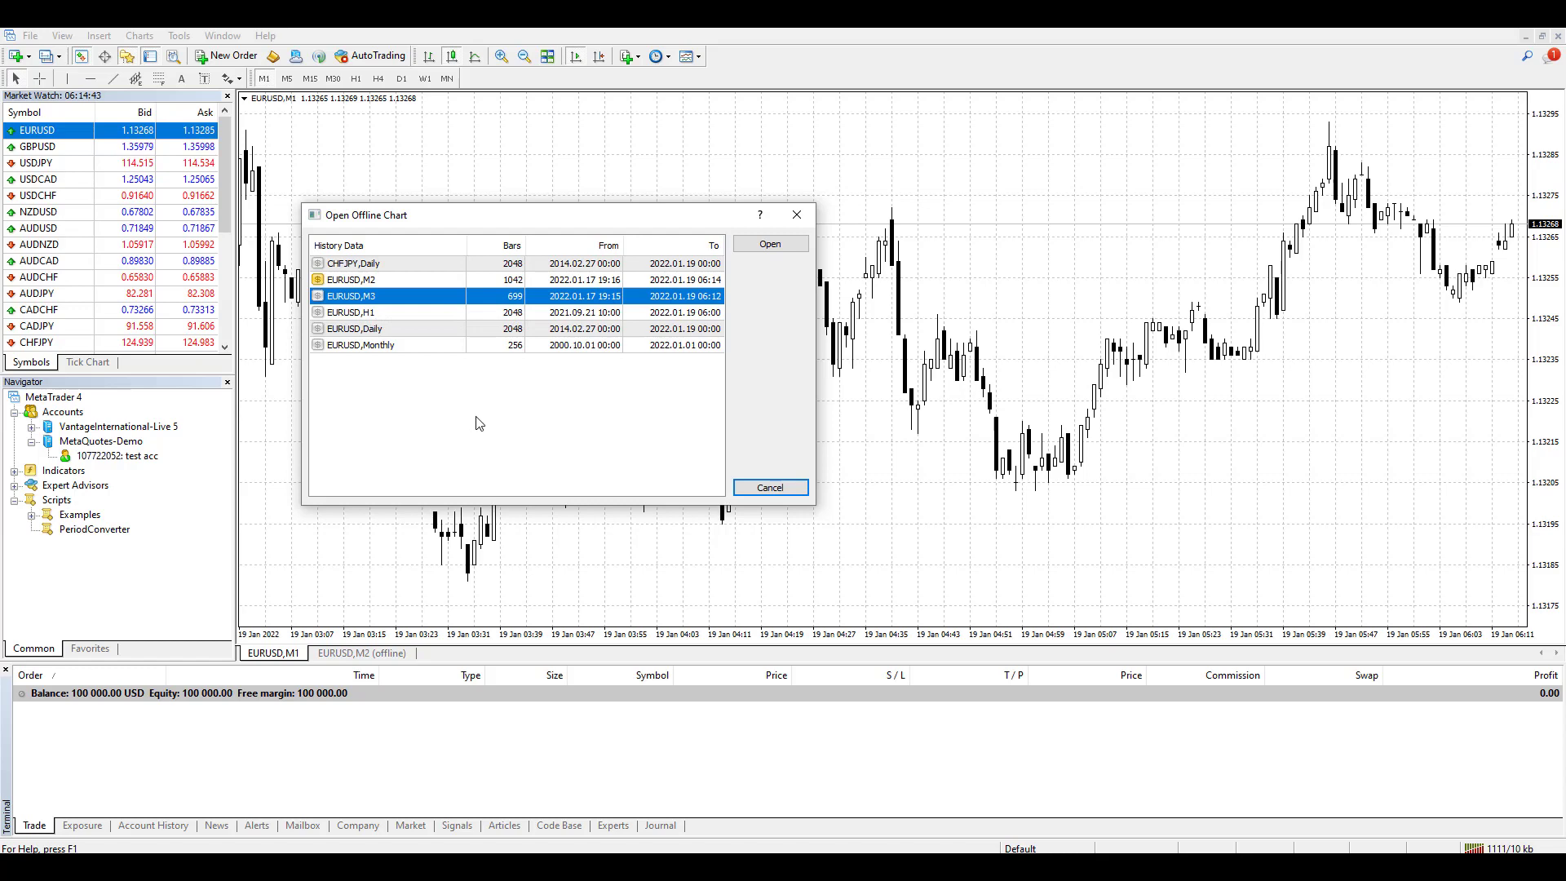
left_click(757, 243)
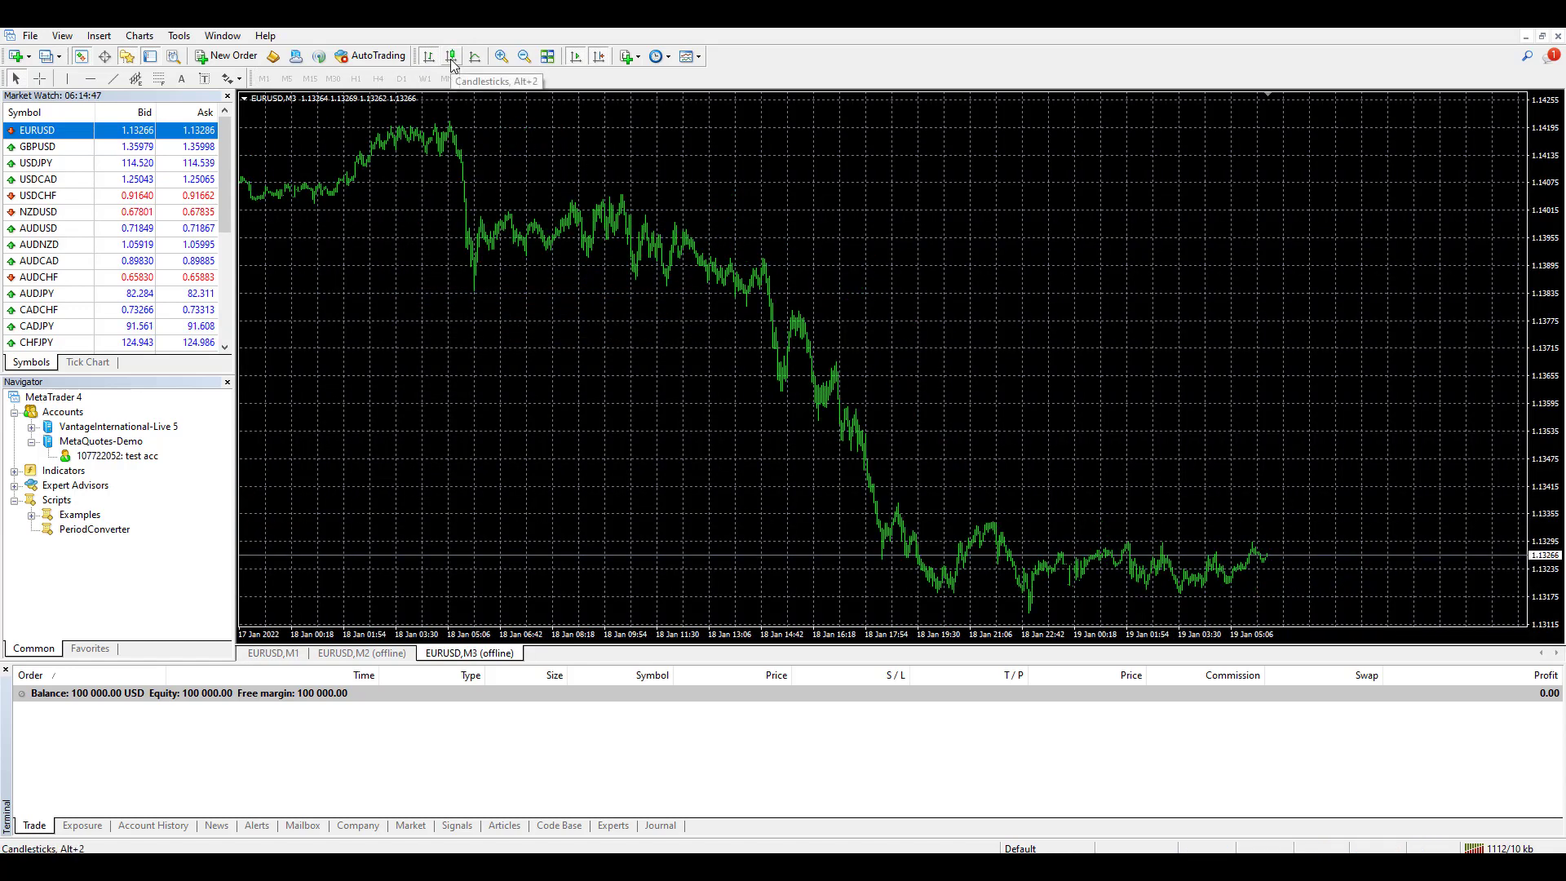
left_click(502, 56)
left_click(503, 56)
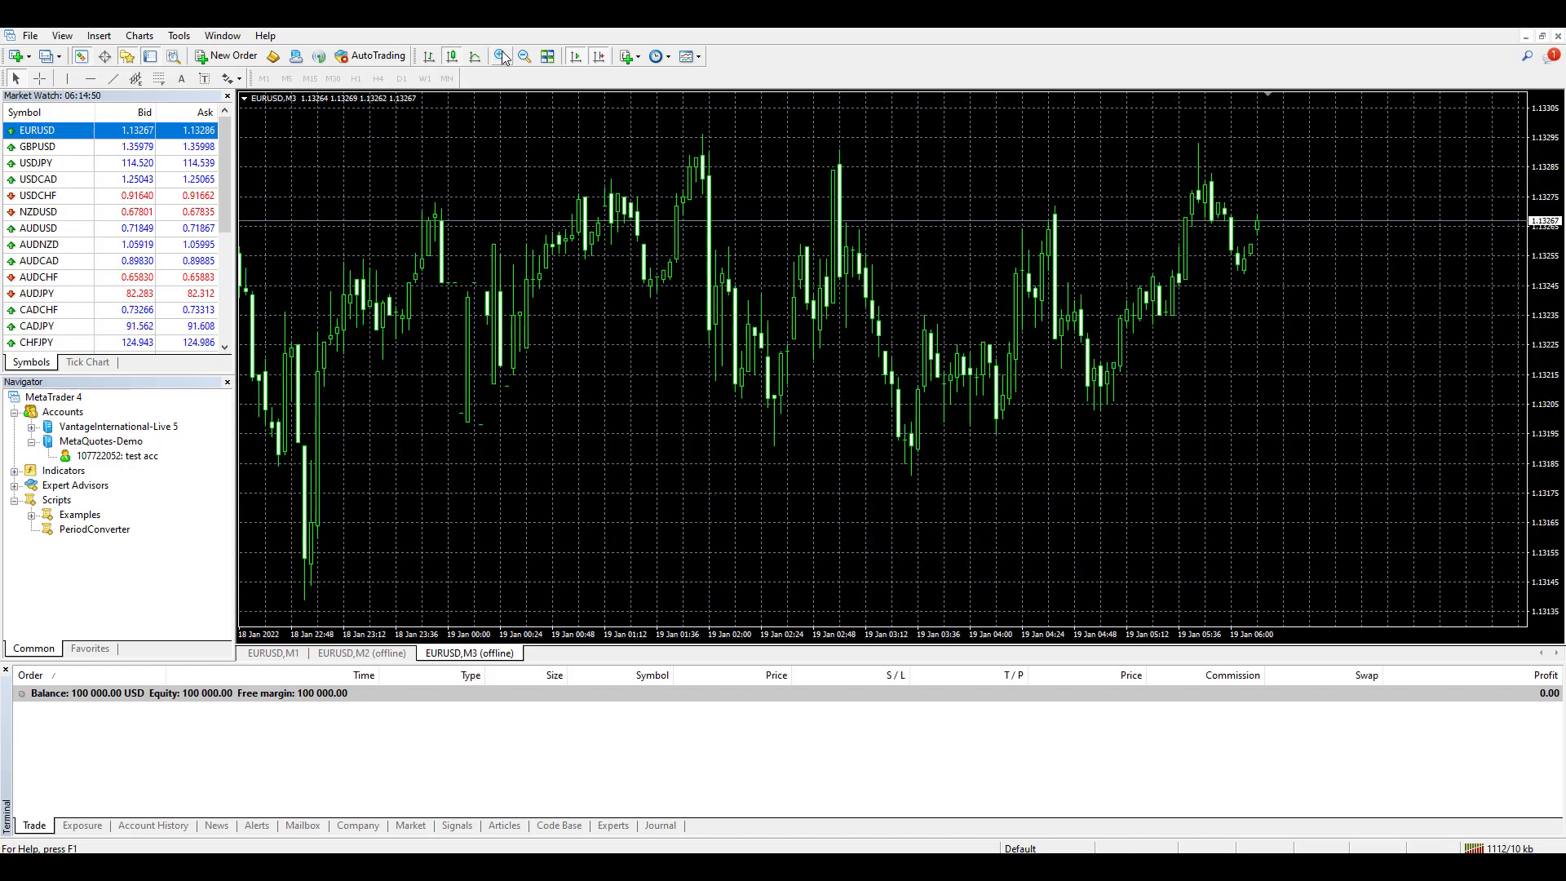
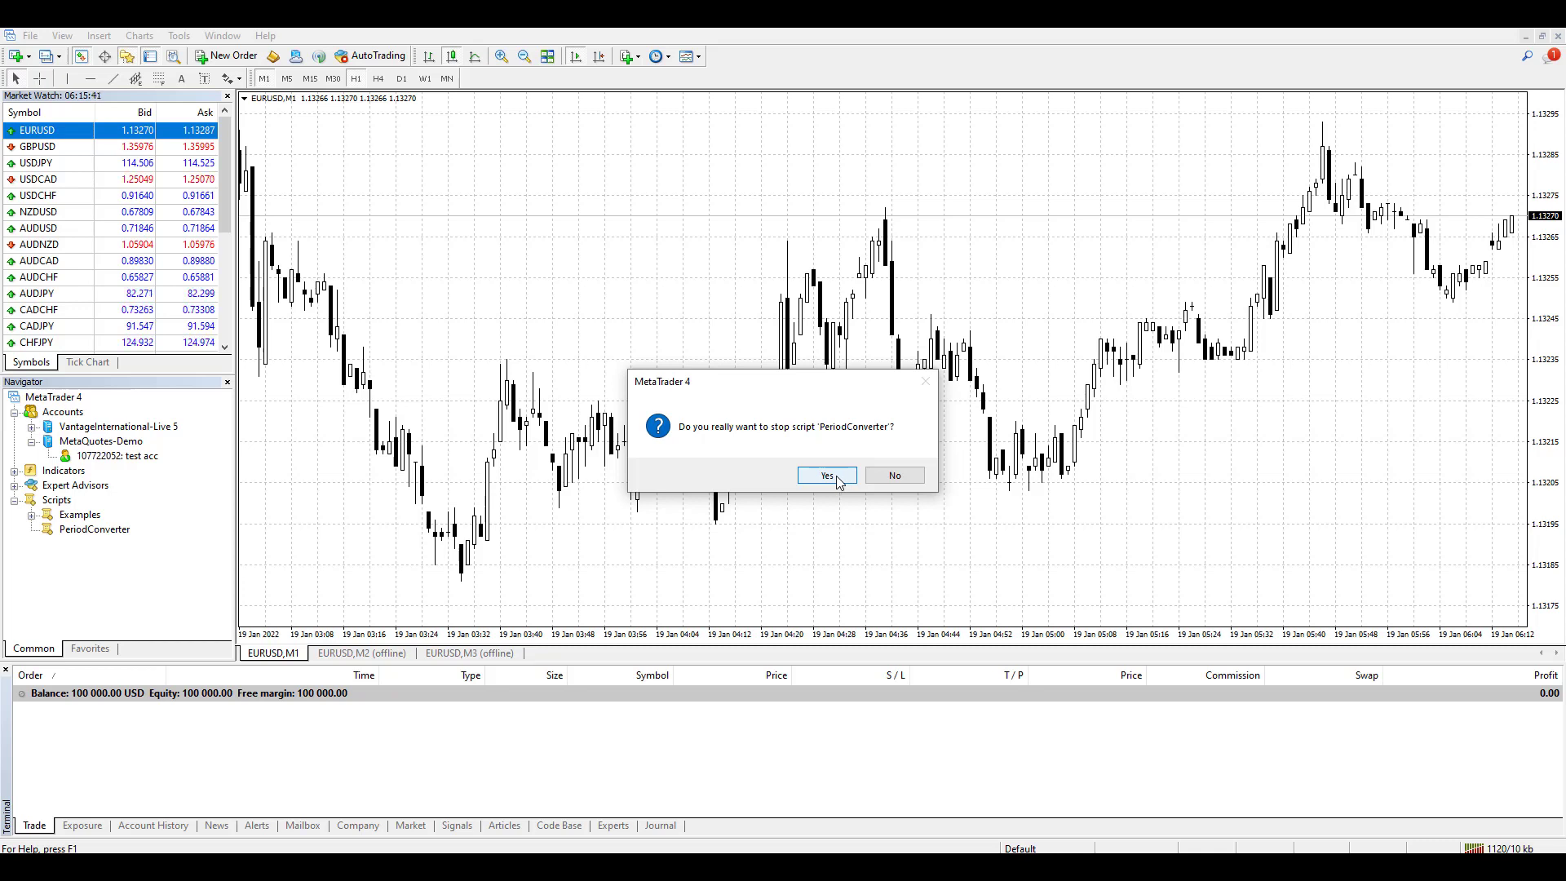
Step: Stop the running script and run PeriodConverter on the EURUSD H1 chart with a period multiplier factor of 8
left_click(827, 476)
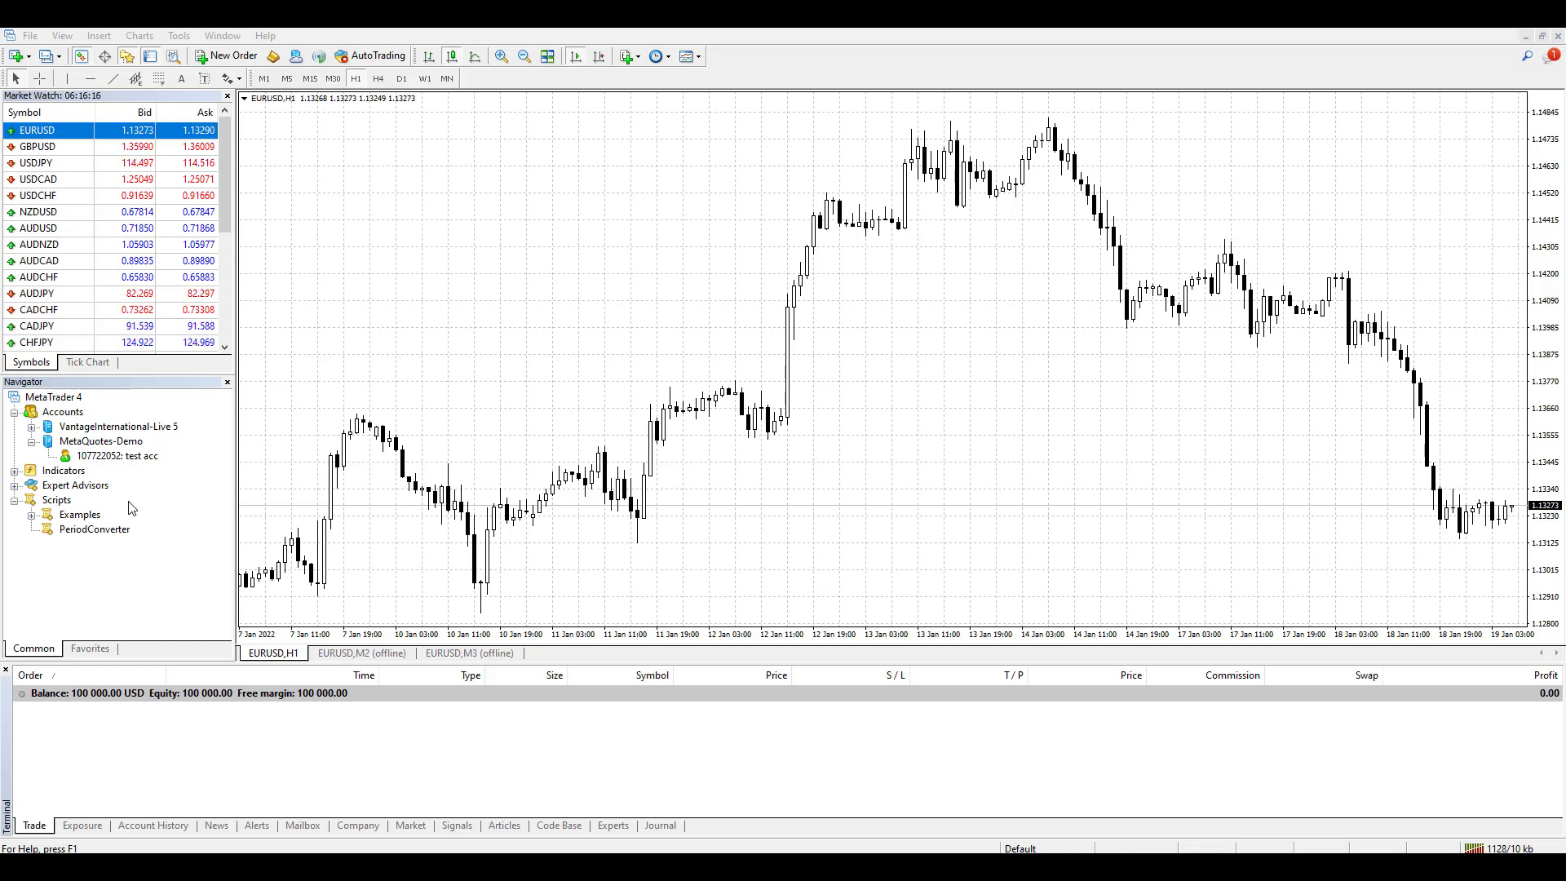
left_click(91, 535)
left_click_drag(91, 538, 569, 306)
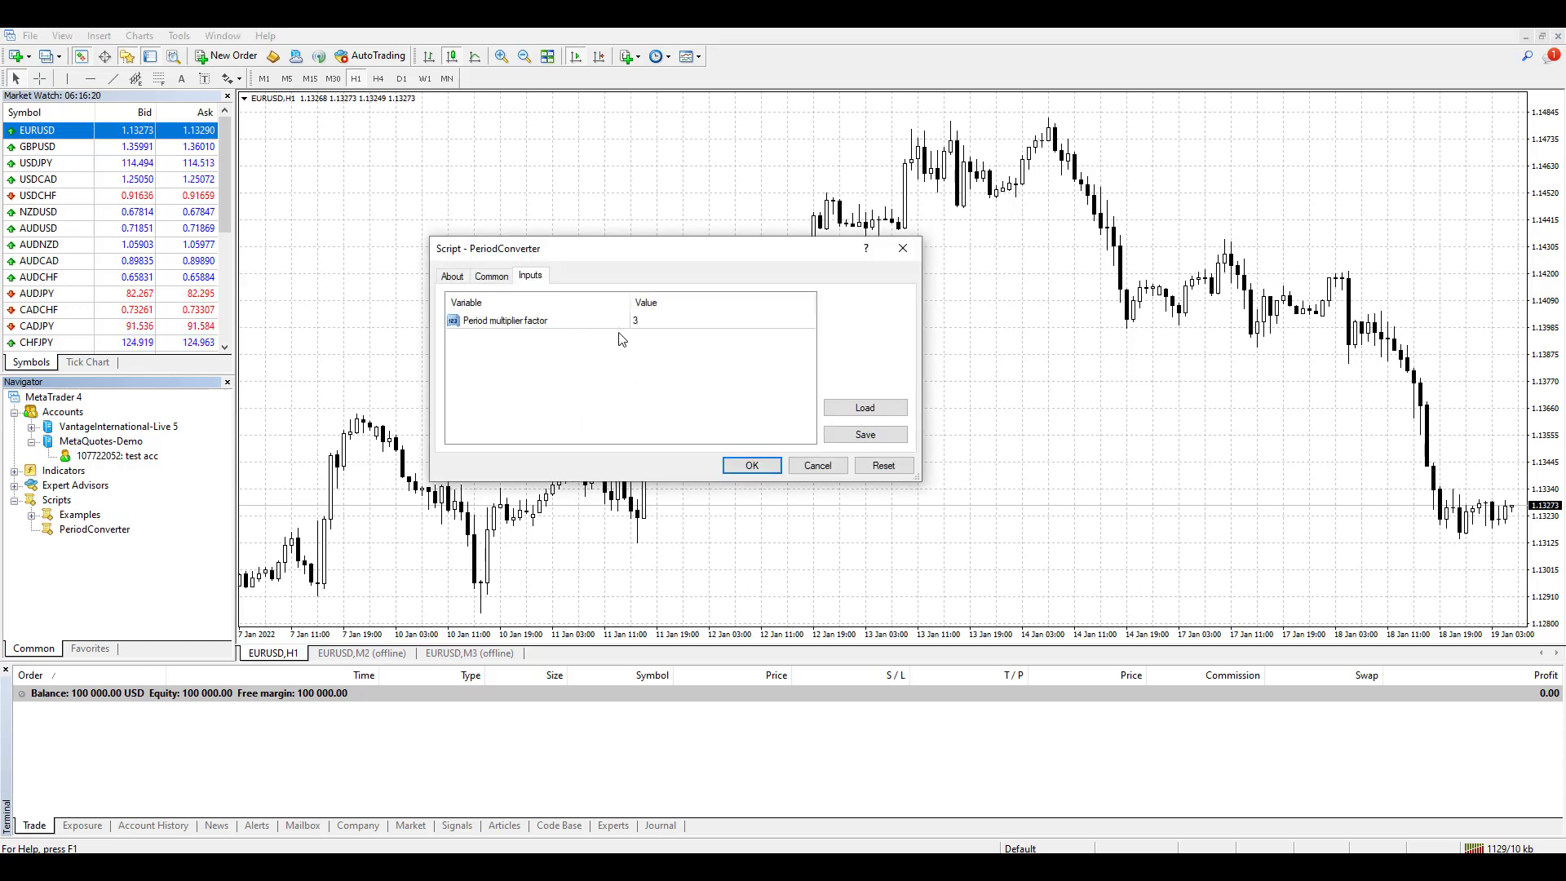
double_click(659, 322)
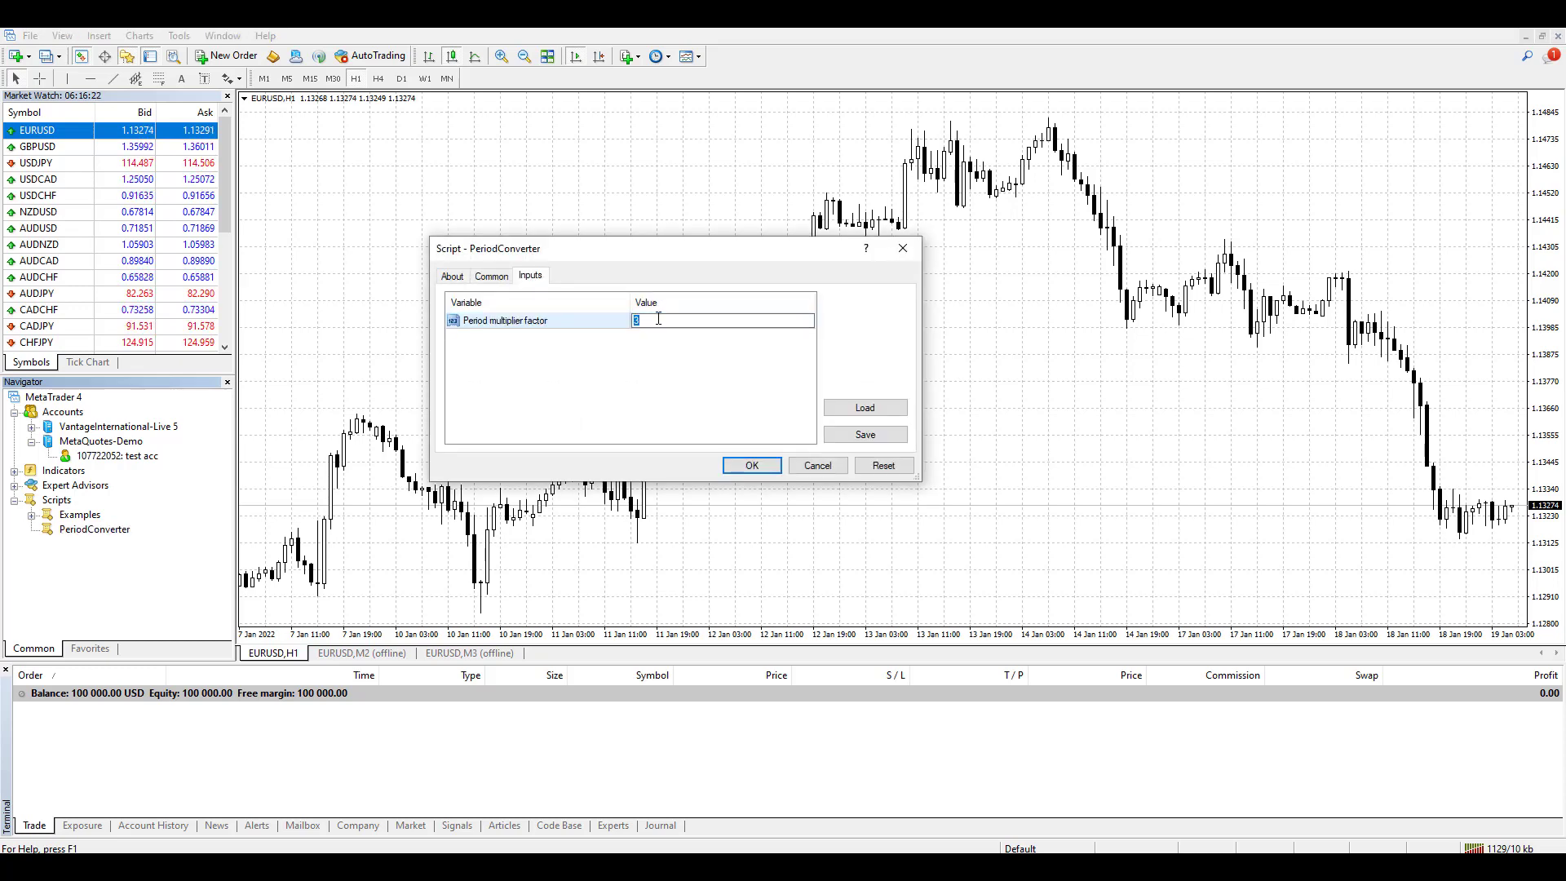
type("8")
key("Return")
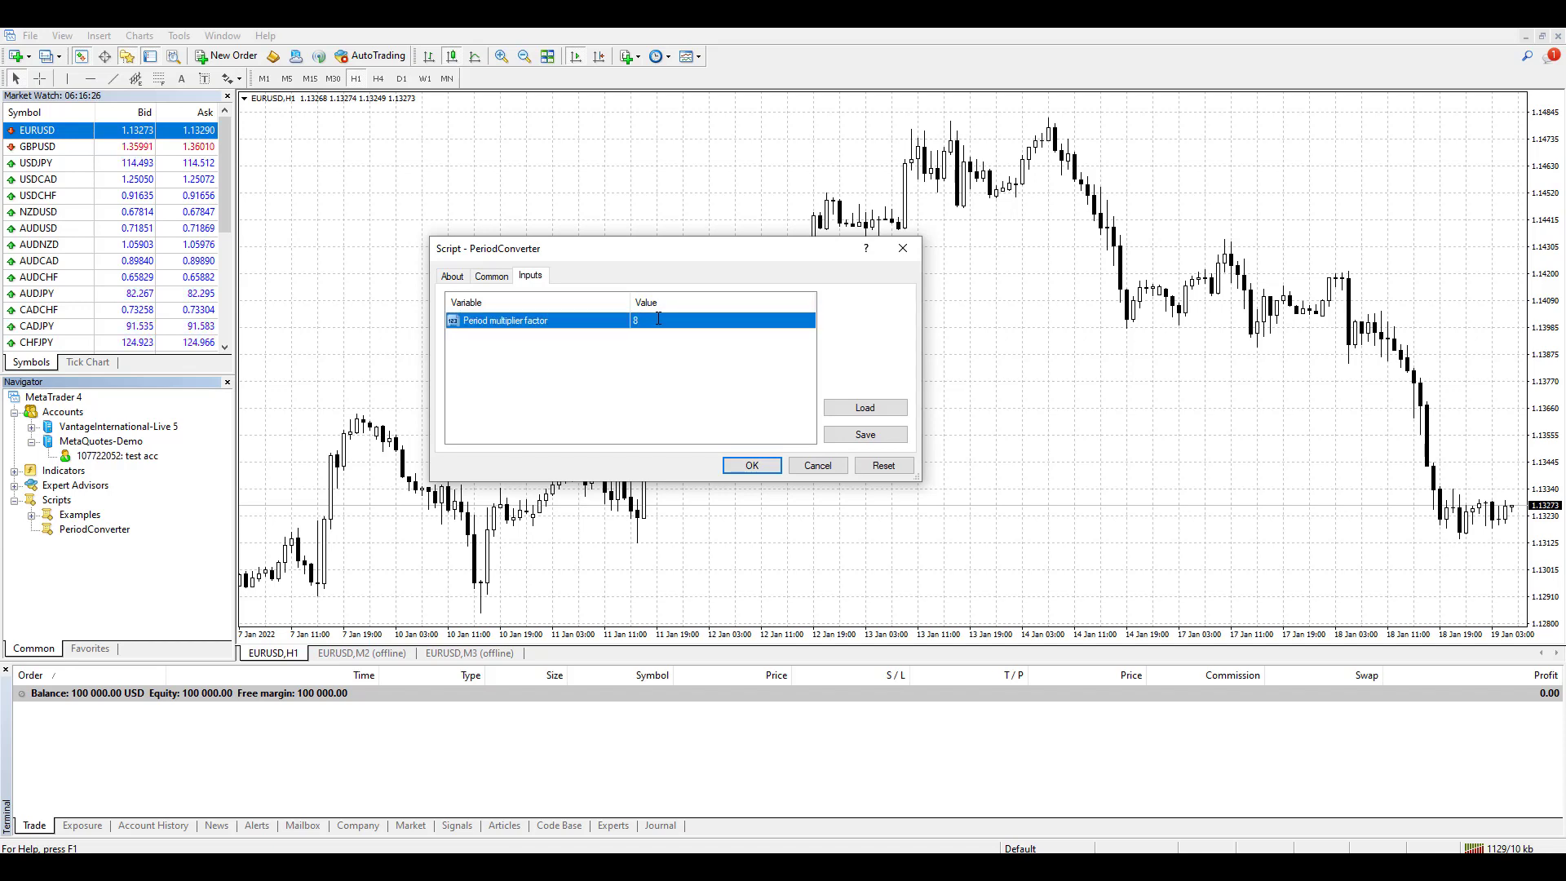
left_click(752, 467)
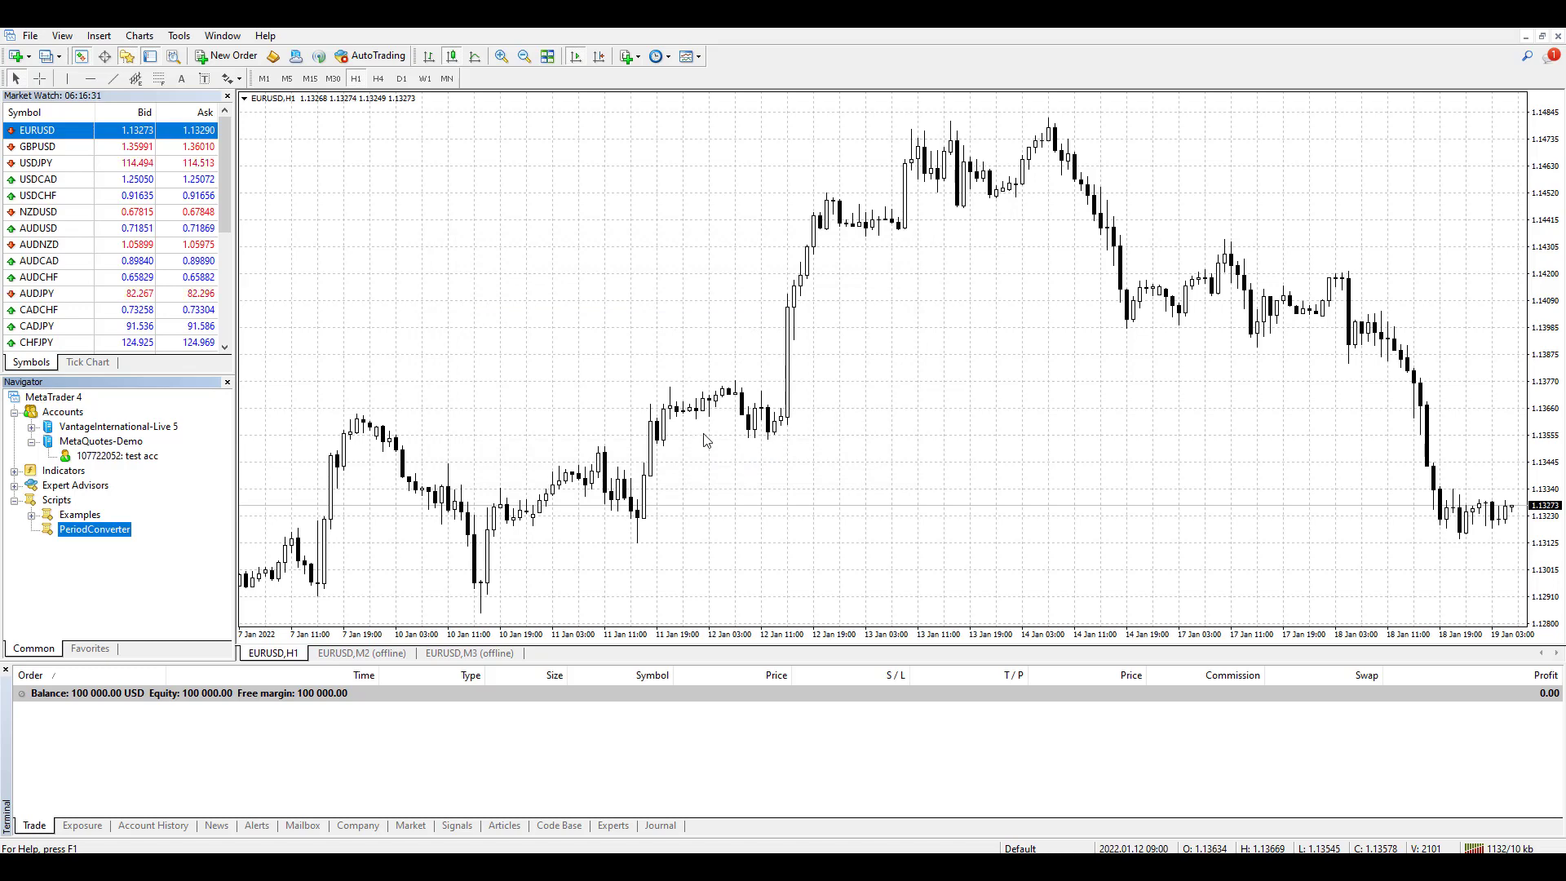
Step: Open the EURUSD,H8 offline chart and enlarge its bars by zooming in
left_click(30, 37)
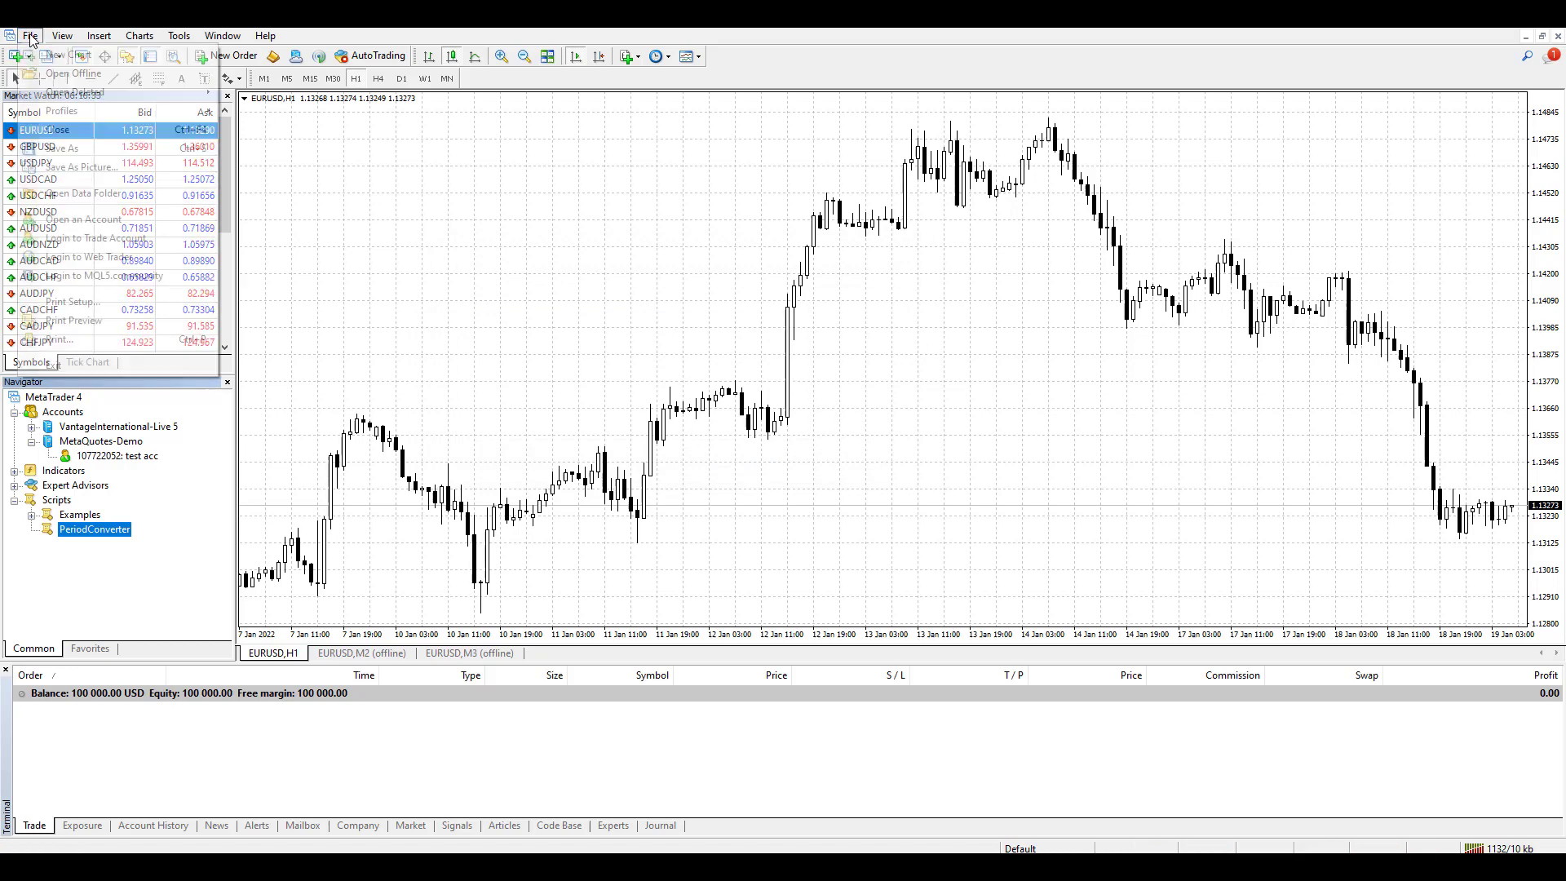
left_click(77, 74)
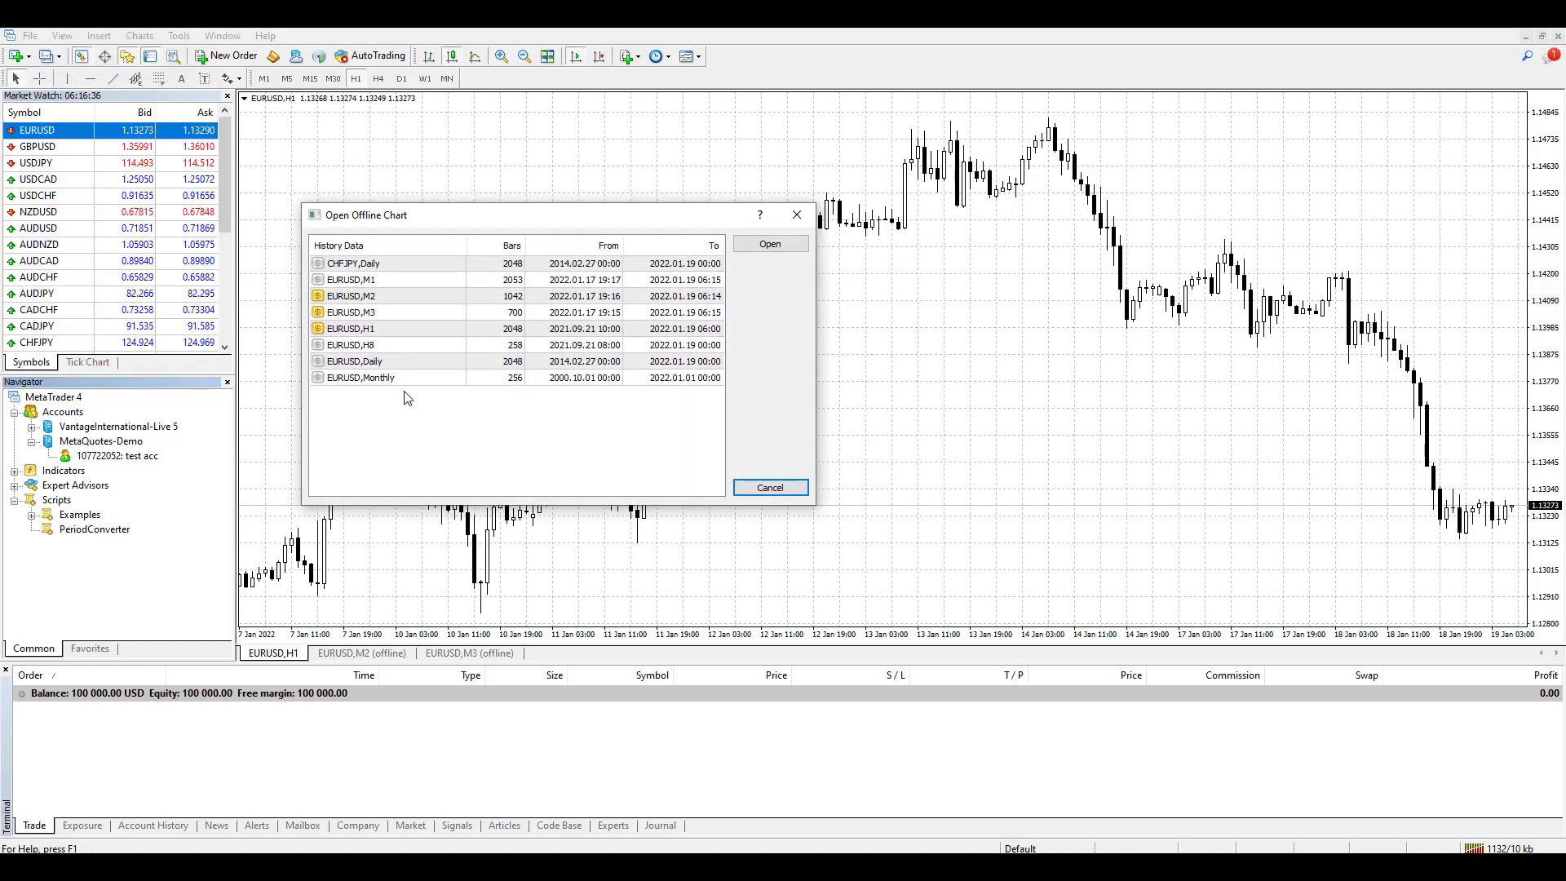
left_click(361, 351)
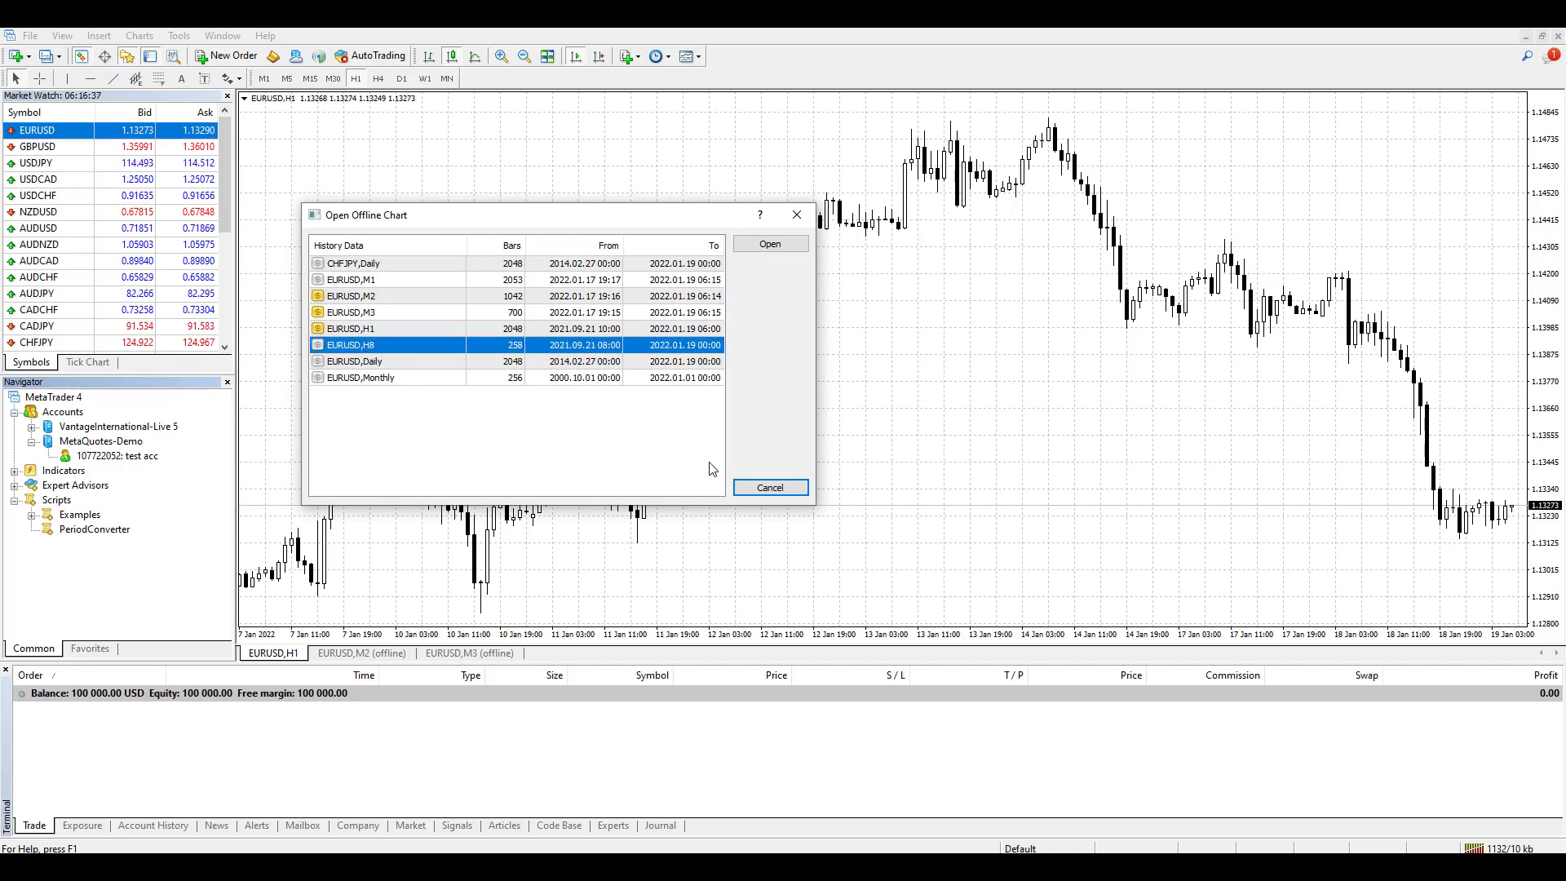
left_click(770, 247)
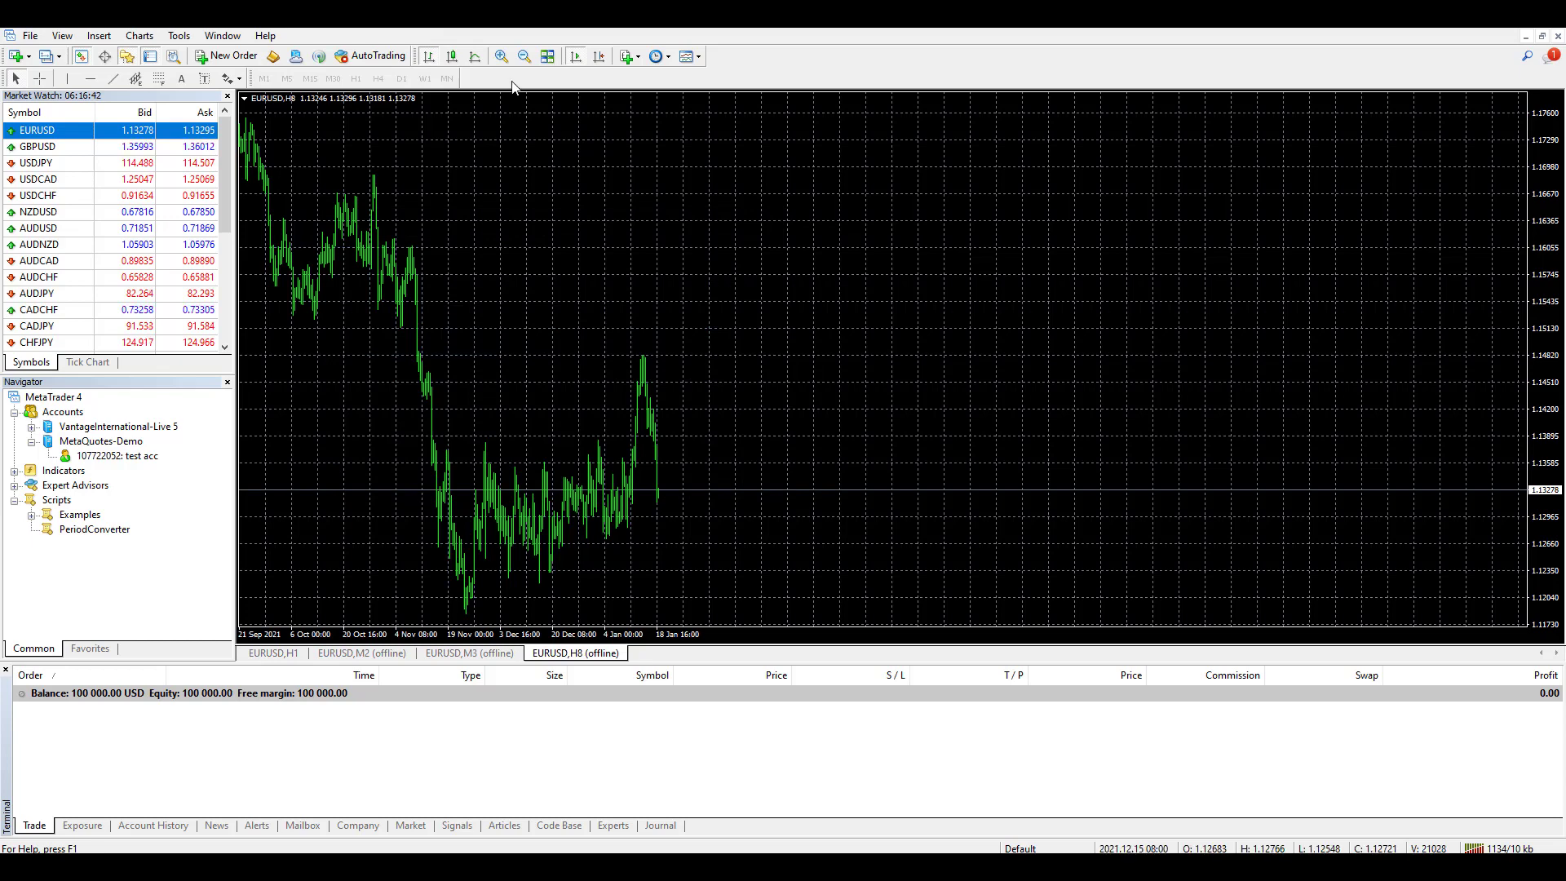
triple_click(506, 58)
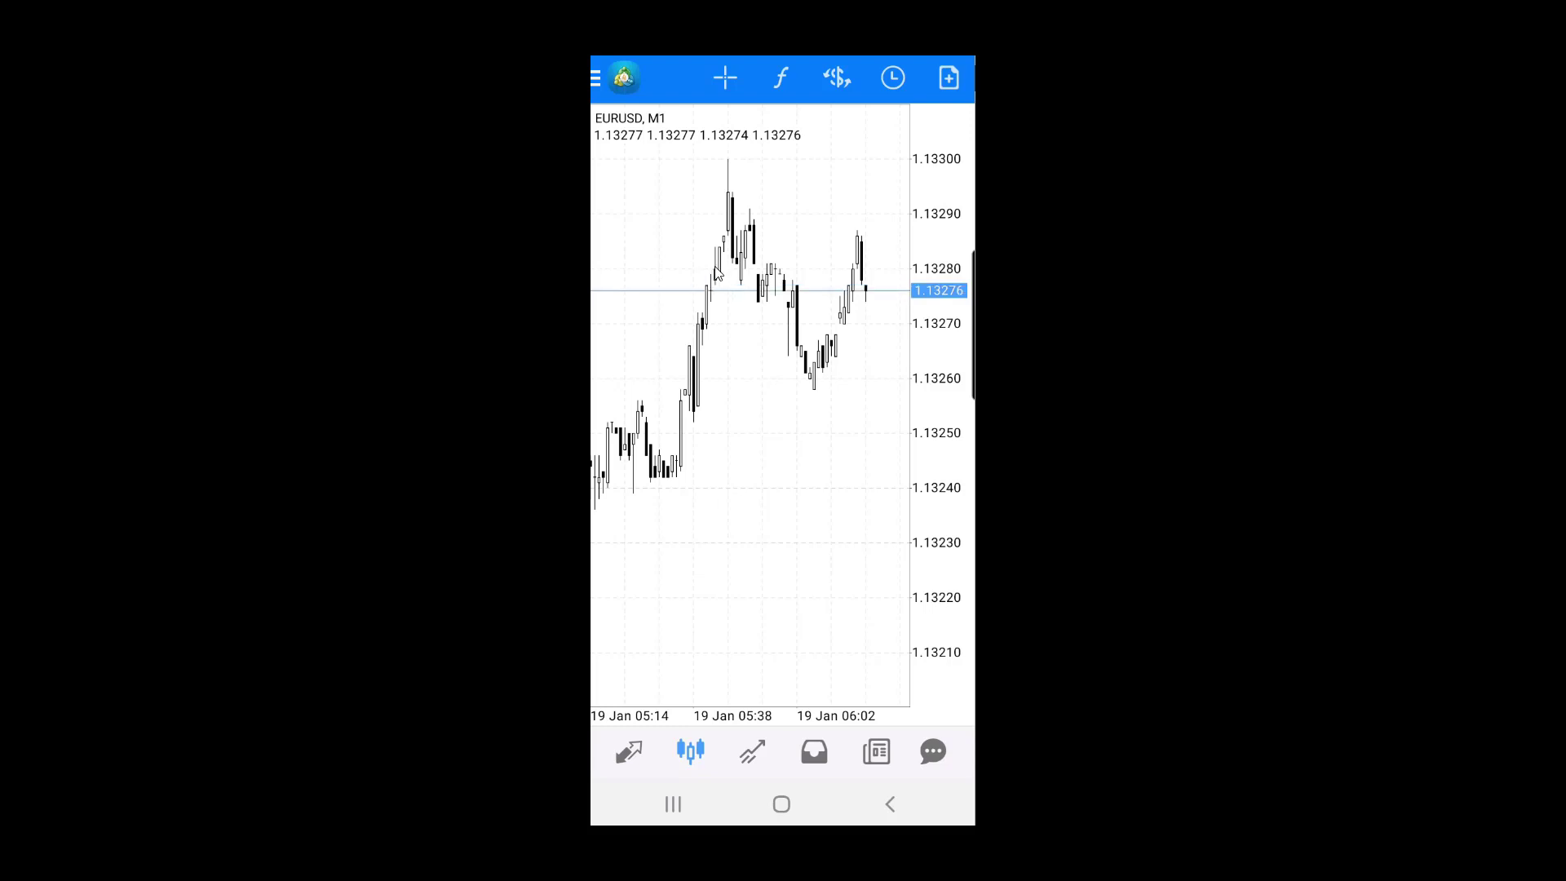
Step: In the MetaTrader mobile app, display the EURUSD chart on the H1 and D1 timeframes in turn
left_click(891, 81)
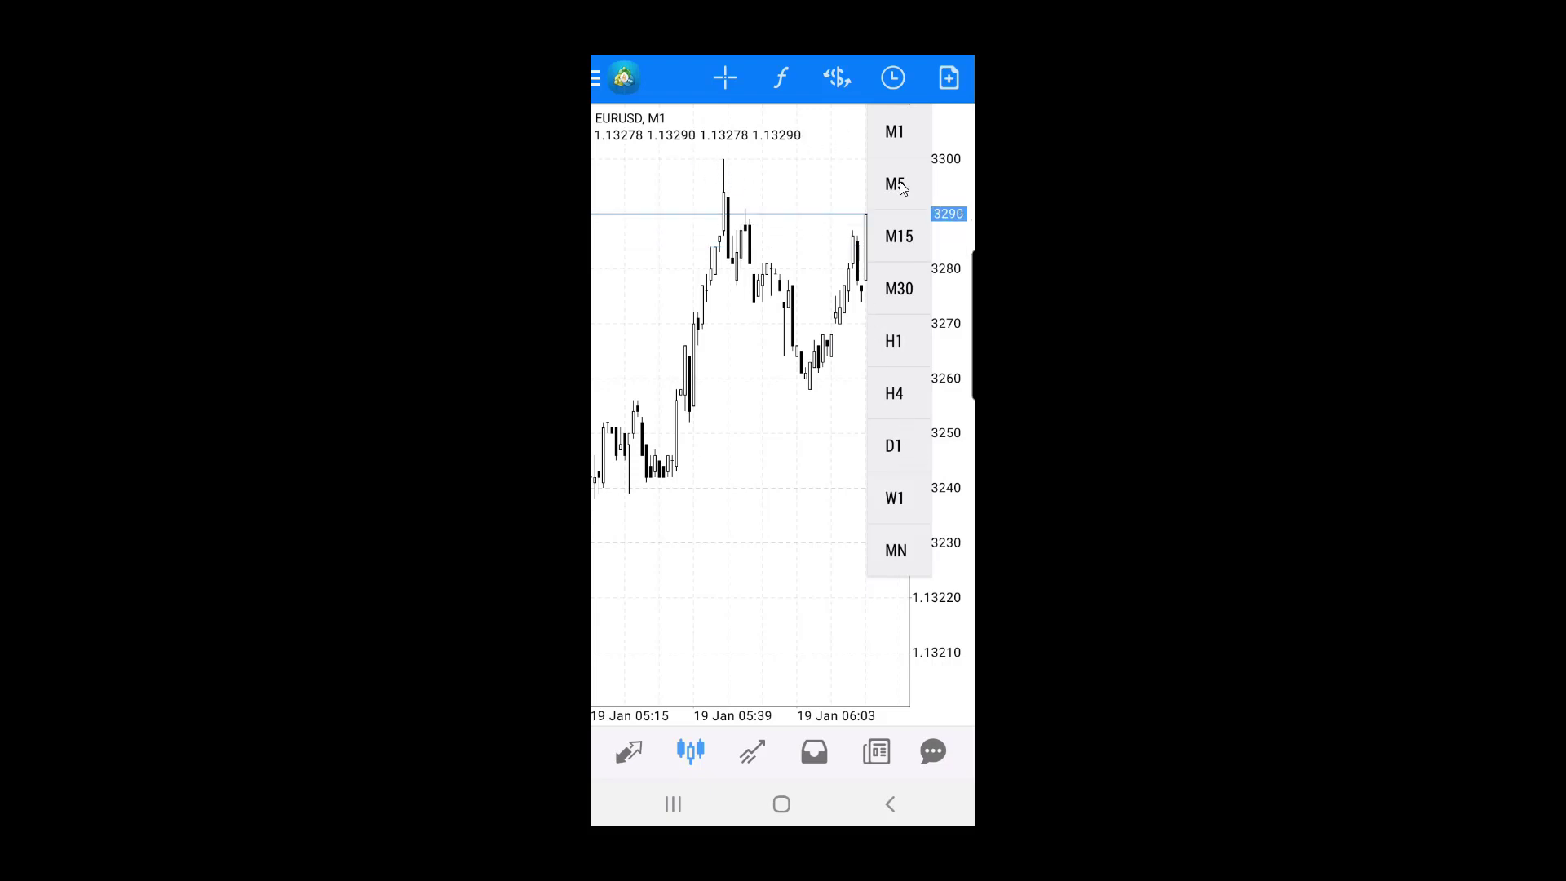
left_click(897, 342)
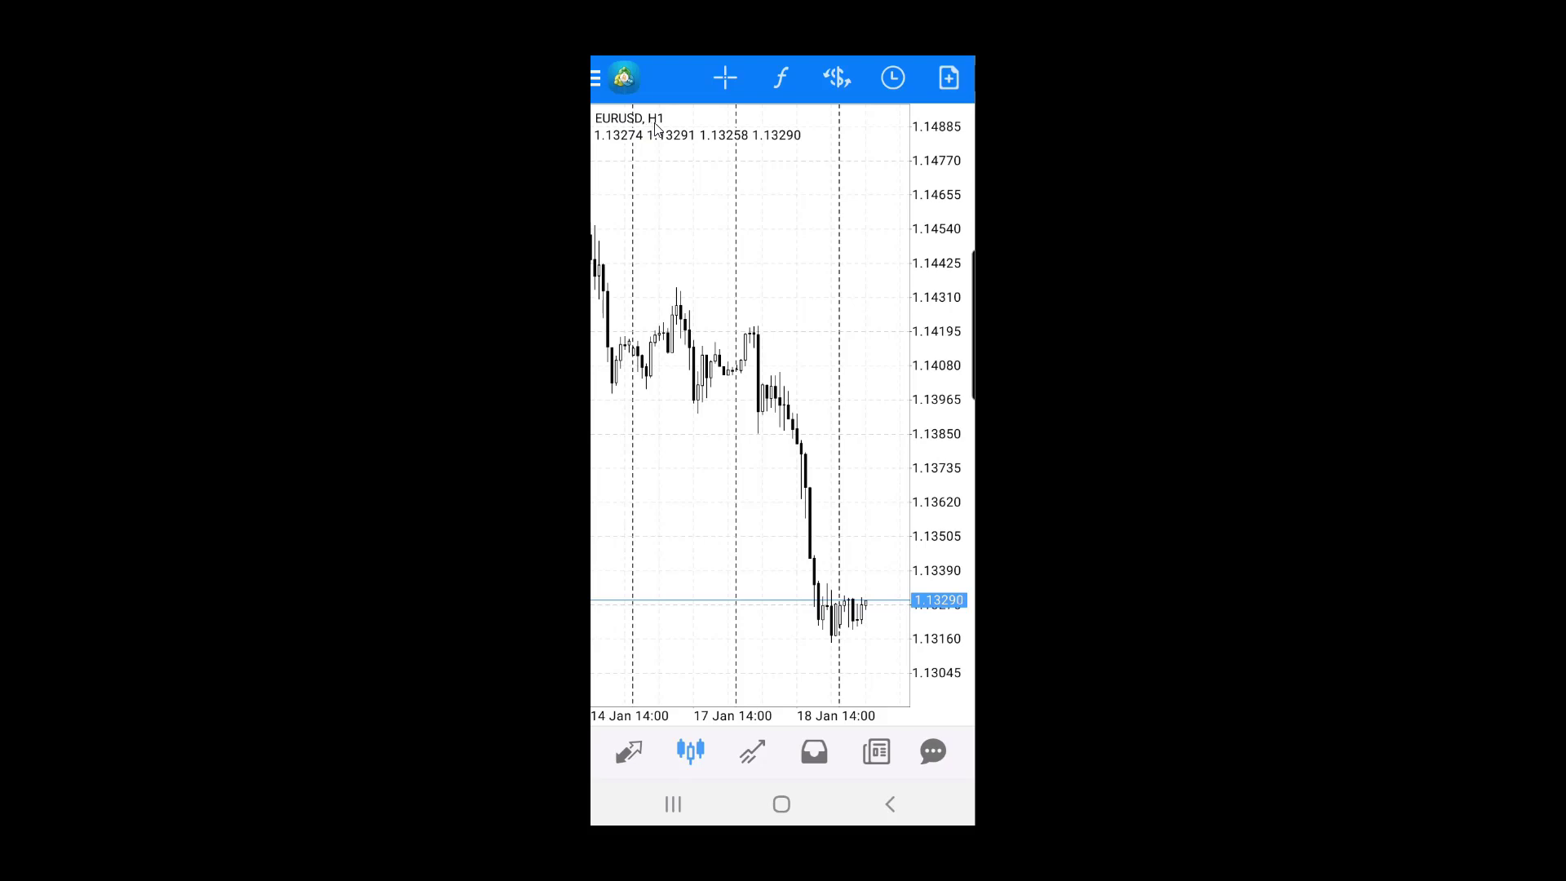
left_click(891, 79)
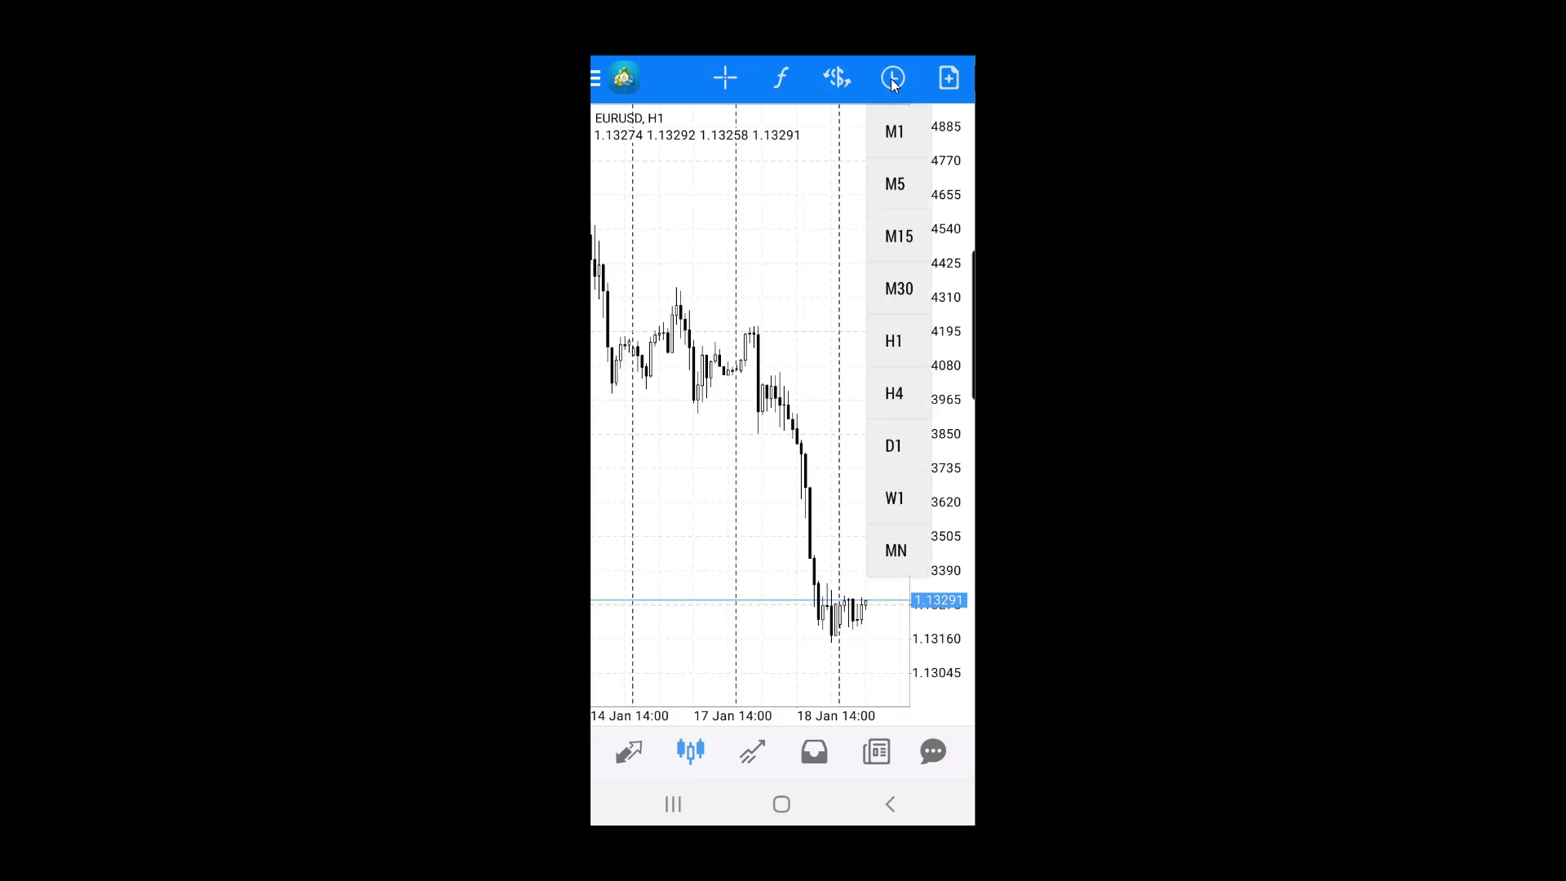
left_click(894, 447)
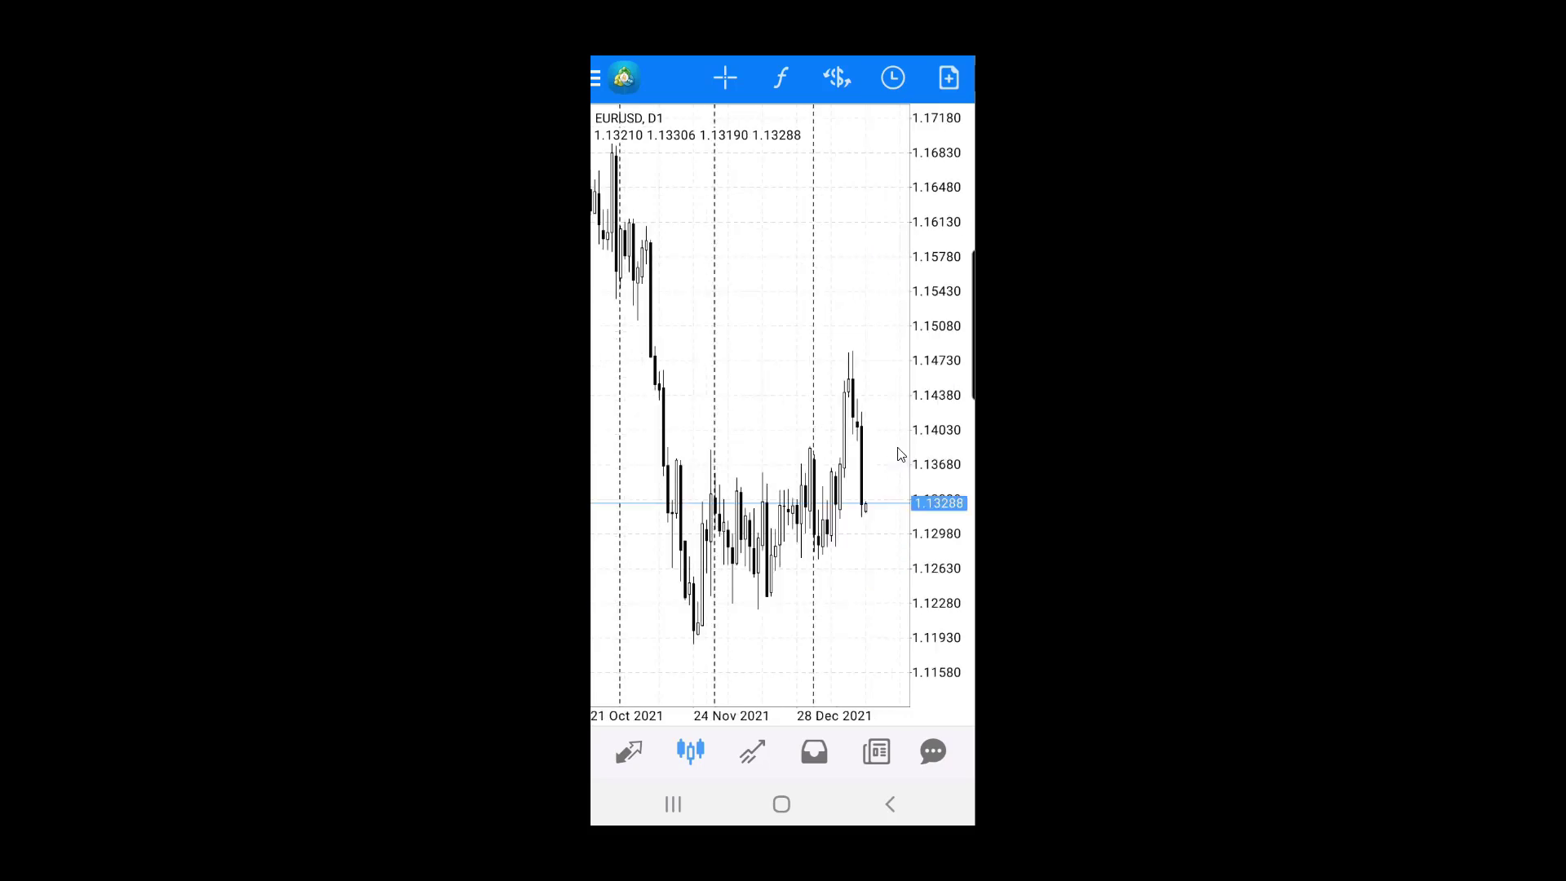